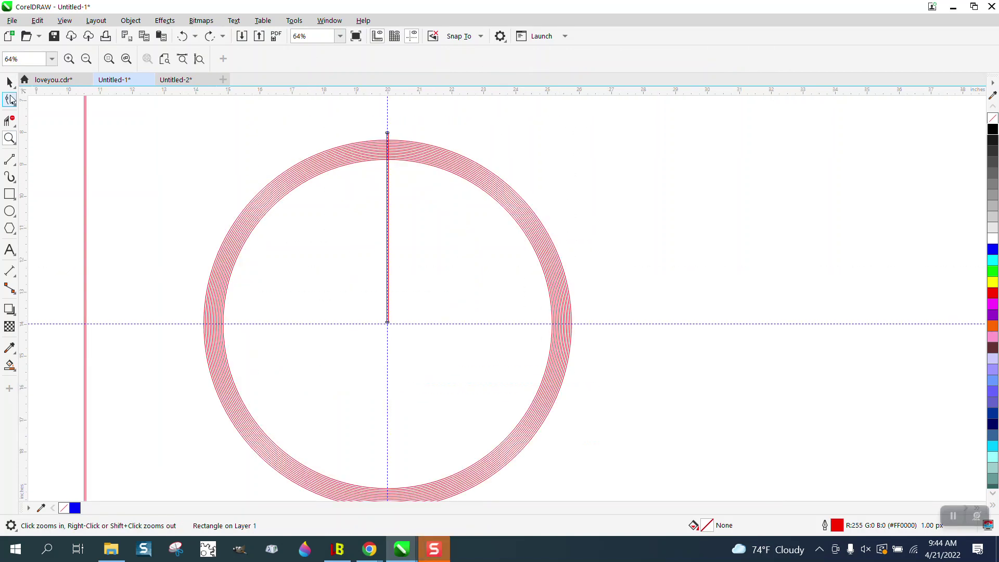
# Zoom in closely on the lower end of the thin red rectangle
pyautogui.click(9, 82)
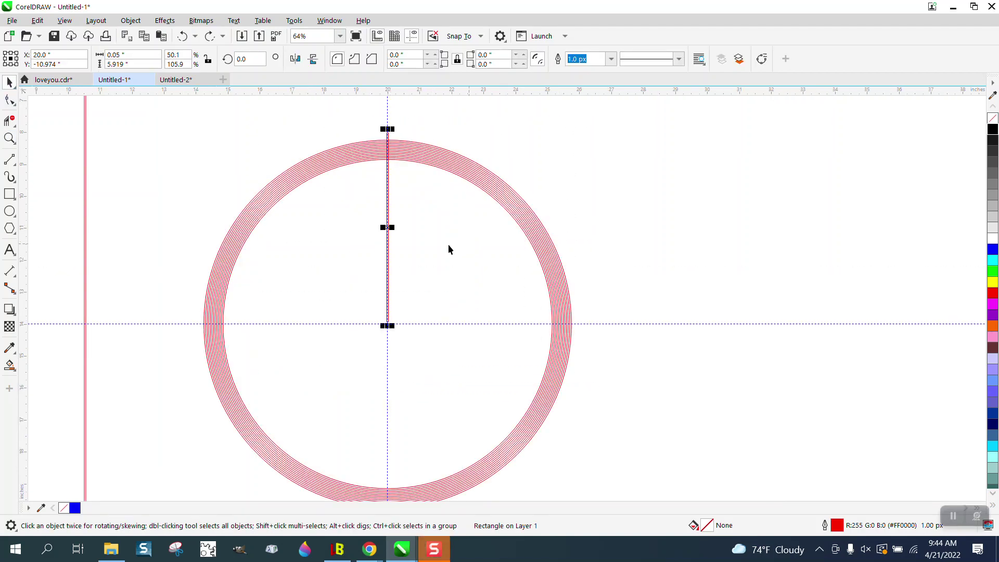
pyautogui.click(10, 139)
pyautogui.moveTo(346, 100); pyautogui.dragTo(580, 391)
pyautogui.moveTo(370, 374); pyautogui.dragTo(457, 417)
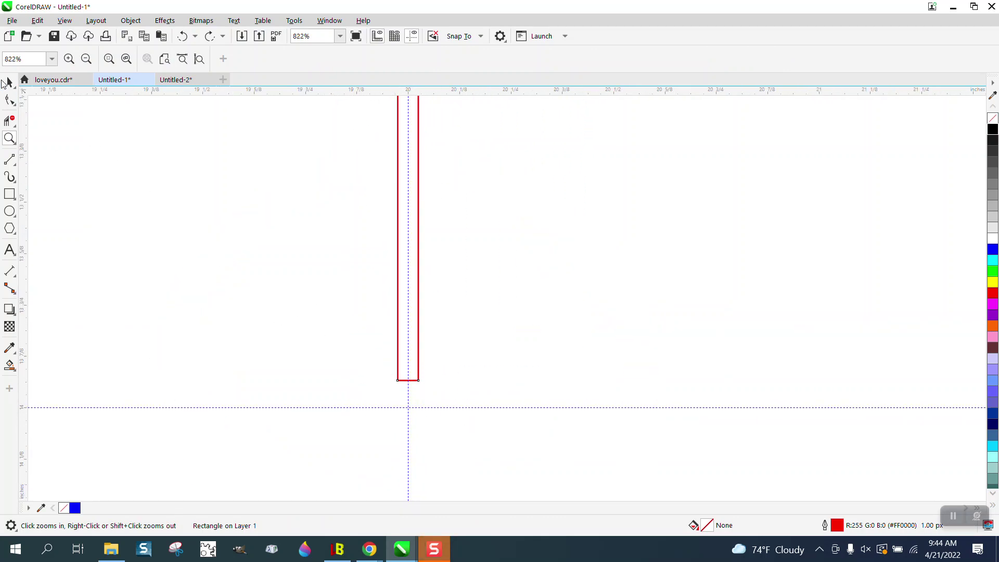
# Drag the red rectangle down so its bottom snaps onto the centre guide
pyautogui.click(9, 82)
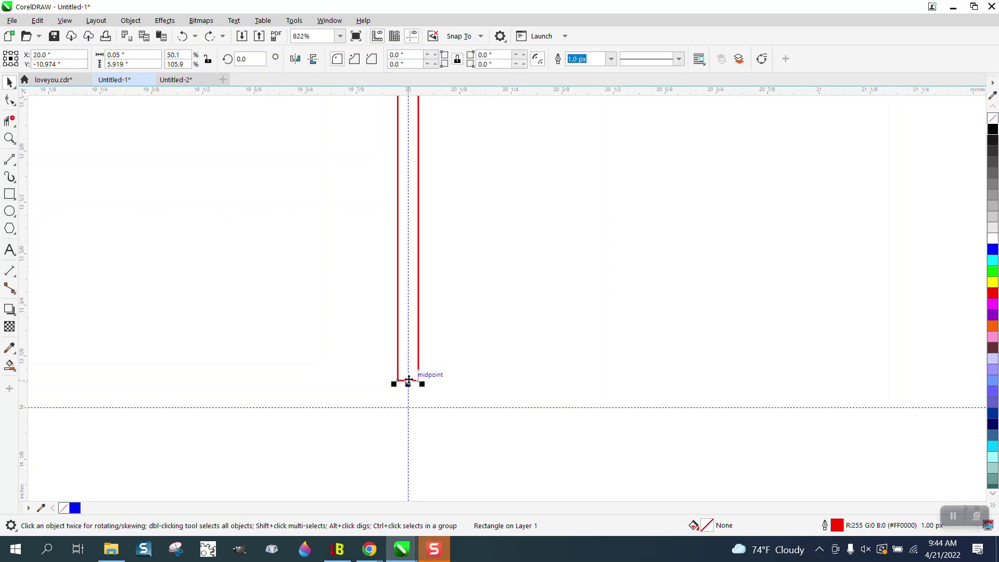
pyautogui.moveTo(408, 381); pyautogui.dragTo(431, 342)
pyautogui.scroll(-3, 408, 408)
pyautogui.scroll(-6, 468, 299)
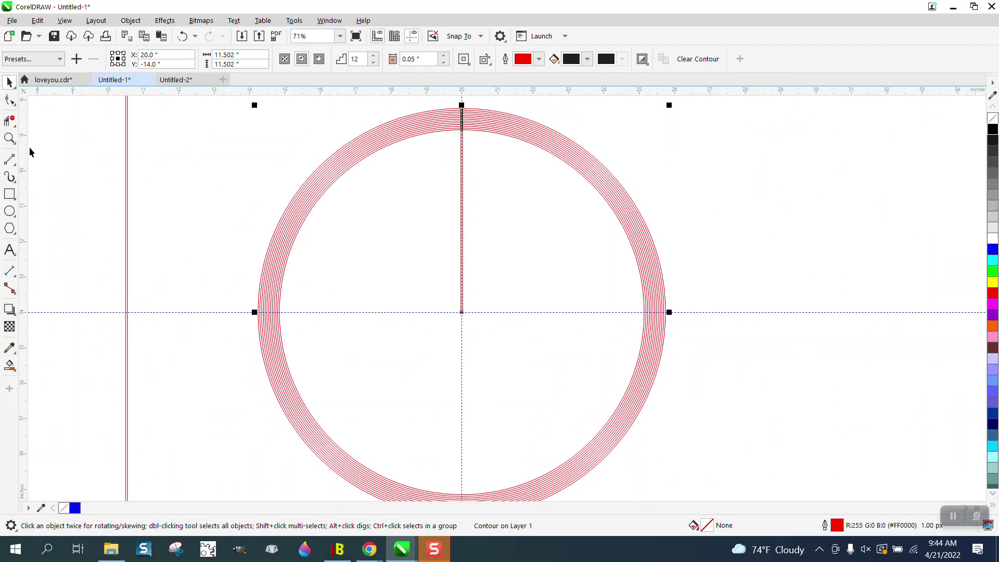
# Zoom in on the top of the contour circle to check it, then clear the selection
pyautogui.click(9, 137)
pyautogui.moveTo(442, 103); pyautogui.dragTo(487, 139)
pyautogui.scroll(-5, 359, 172)
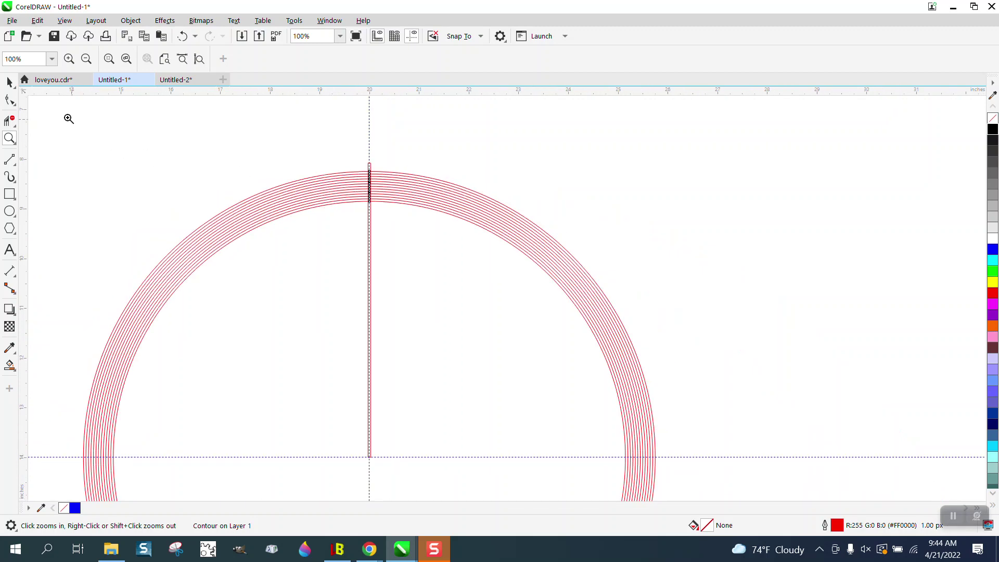
pyautogui.doubleClick(9, 82)
pyautogui.click(572, 180)
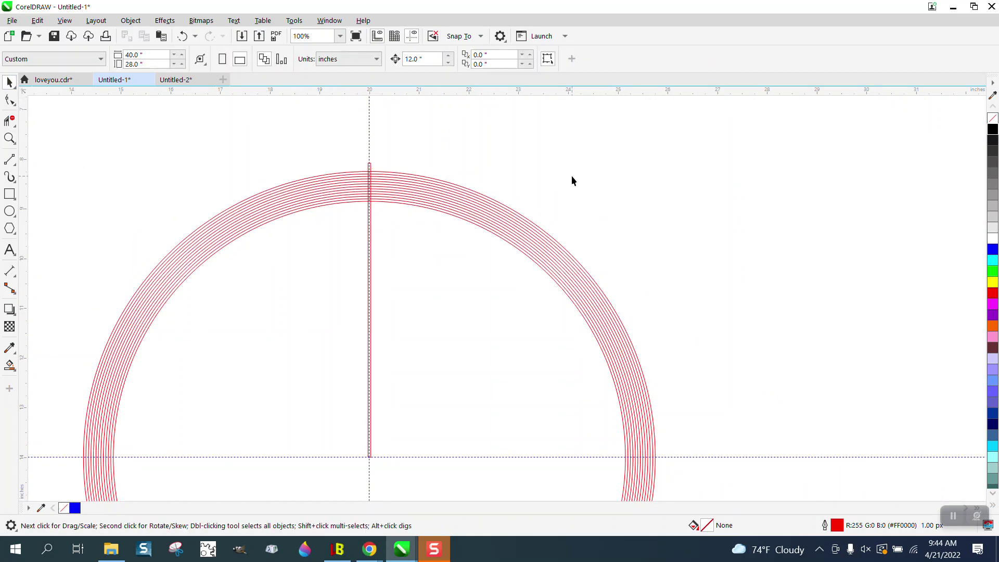
# Delete the short rectangle and centre the long red line on the page with P
pyautogui.click(370, 169)
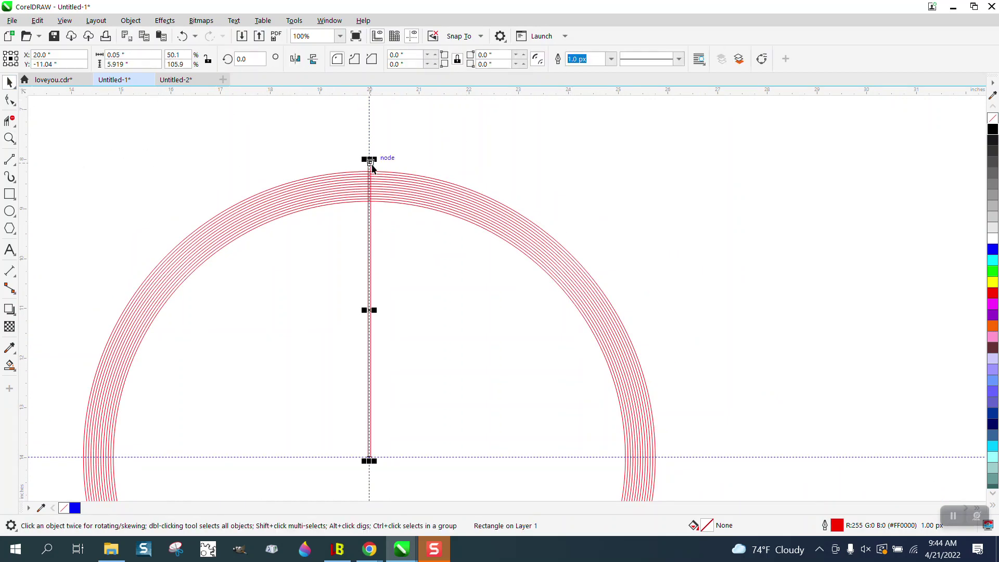
pyautogui.press('Delete')
pyautogui.scroll(-2, 369, 165)
pyautogui.scroll(-4, 369, 164)
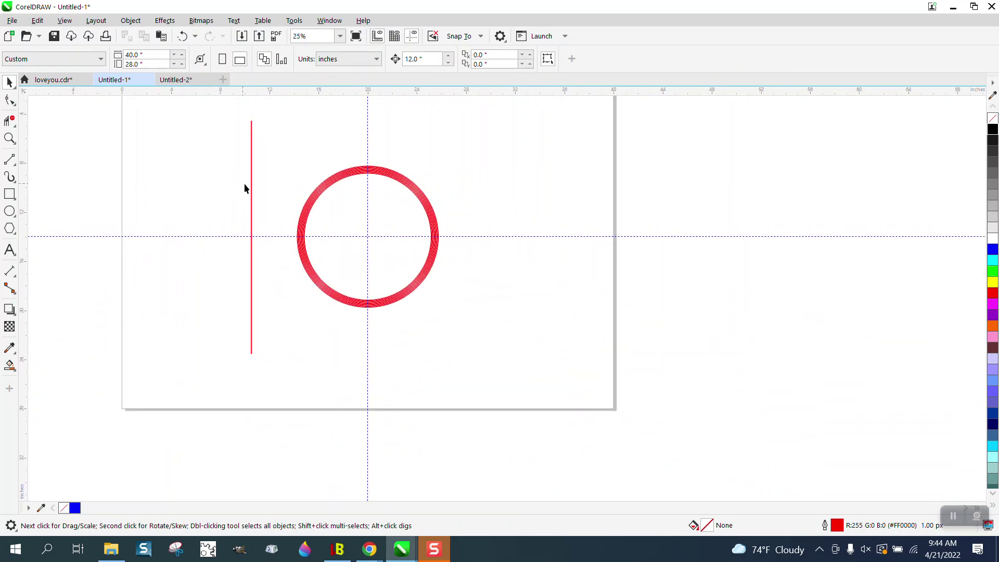
pyautogui.click(252, 186)
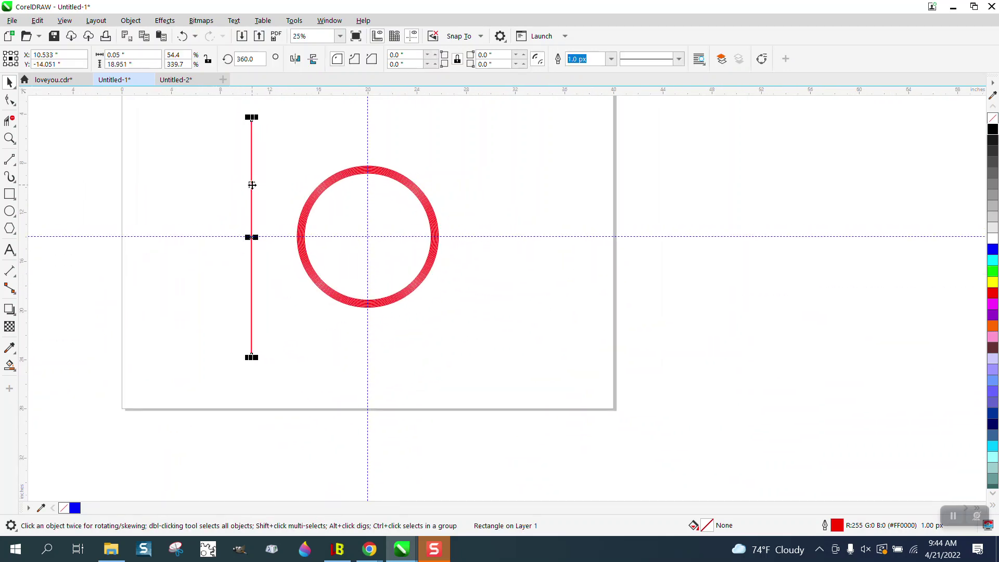
pyautogui.press('p')
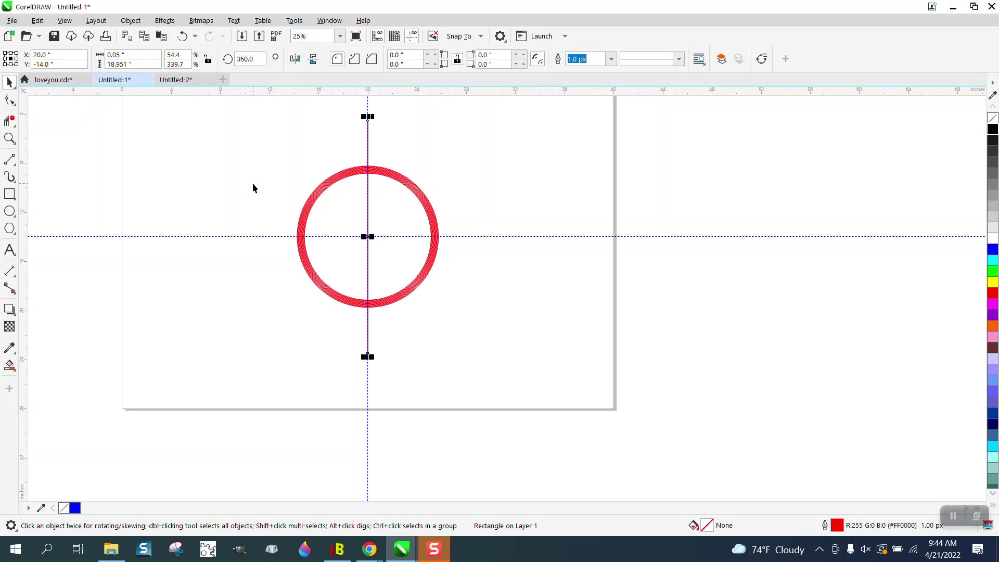
# Rotate the long red line by 1.5 degrees
pyautogui.click(371, 237)
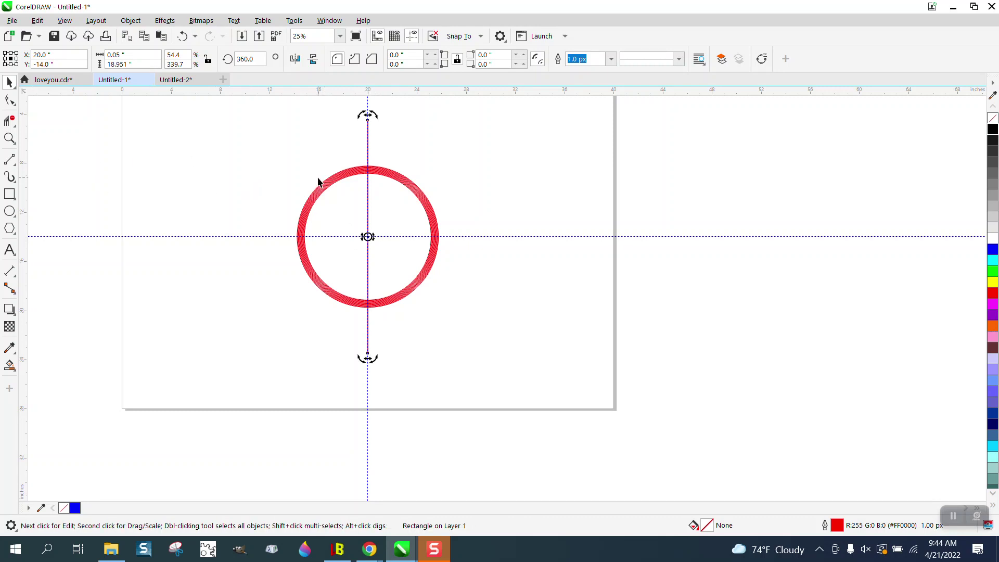
pyautogui.doubleClick(262, 60)
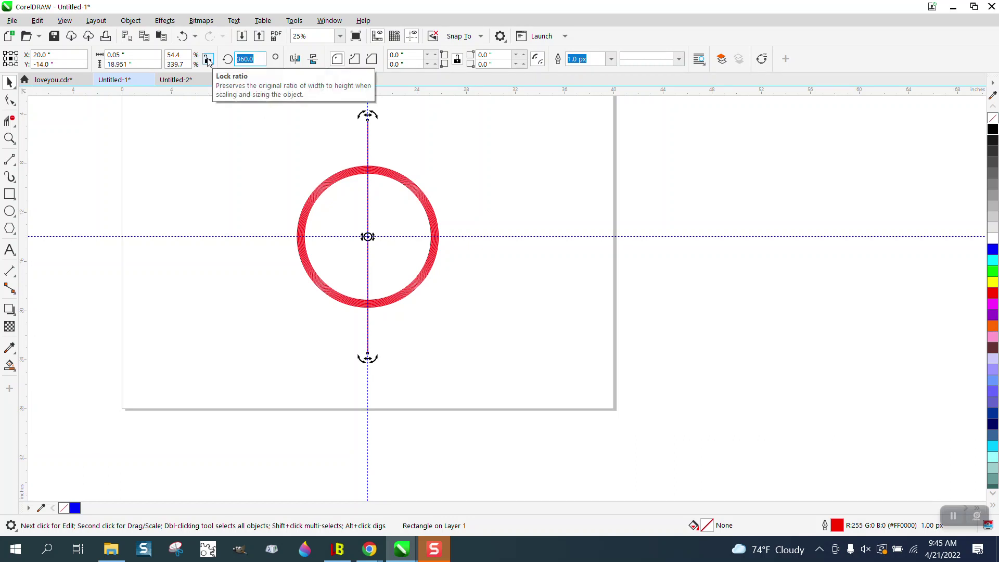
pyautogui.write('1.5')
pyautogui.press('Return')
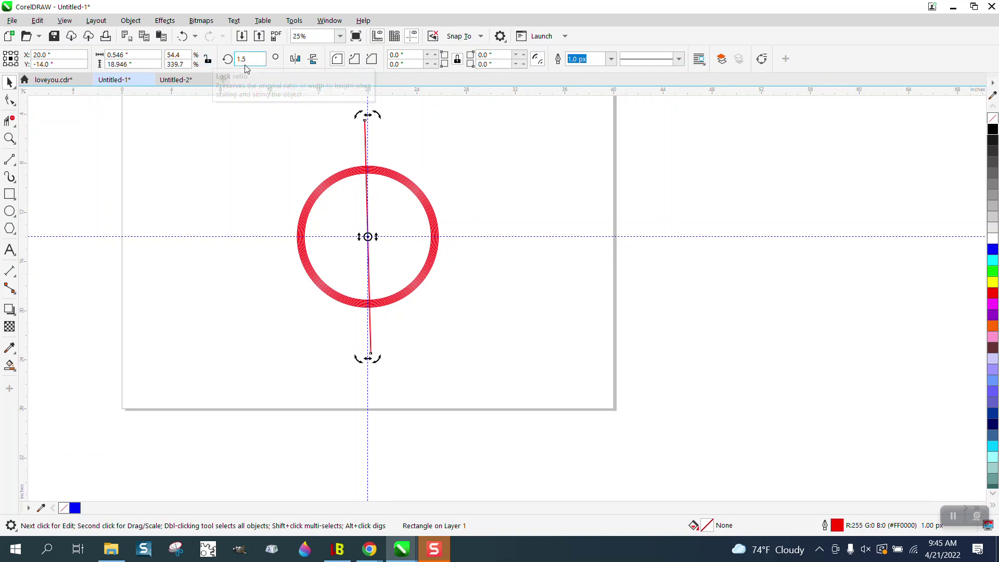
pyautogui.click(185, 36)
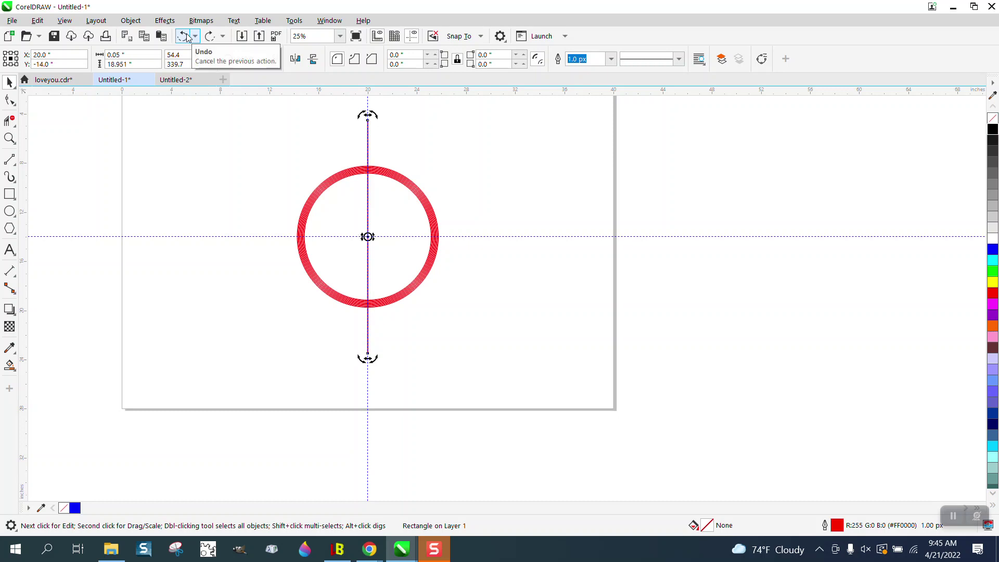
pyautogui.click(237, 59)
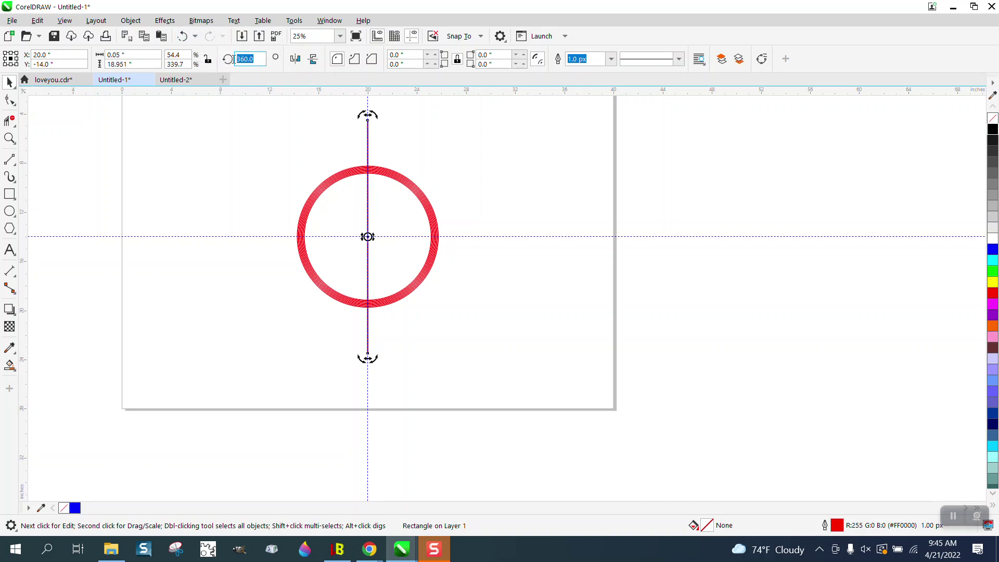
pyautogui.write('1.5')
pyautogui.press('Return')
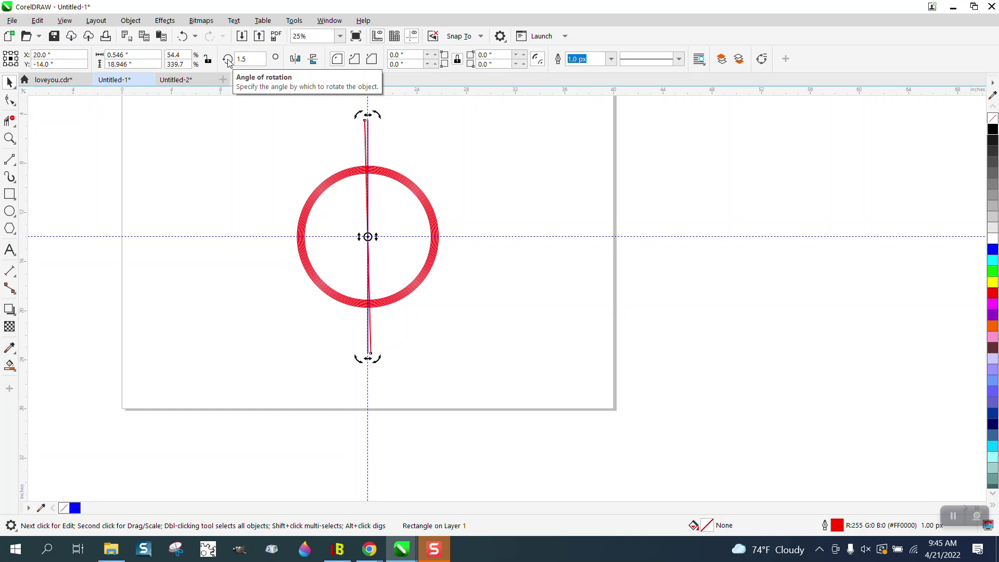
# Smart Fill the six enclosed cells down the column between the lines blue
pyautogui.click(10, 138)
pyautogui.moveTo(331, 157); pyautogui.dragTo(435, 208)
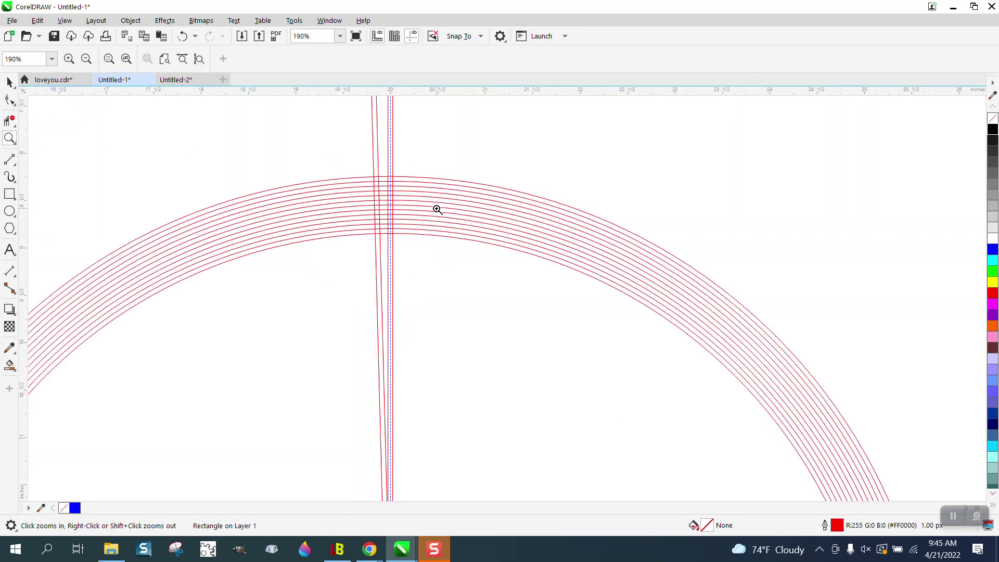
pyautogui.moveTo(365, 186); pyautogui.dragTo(439, 244)
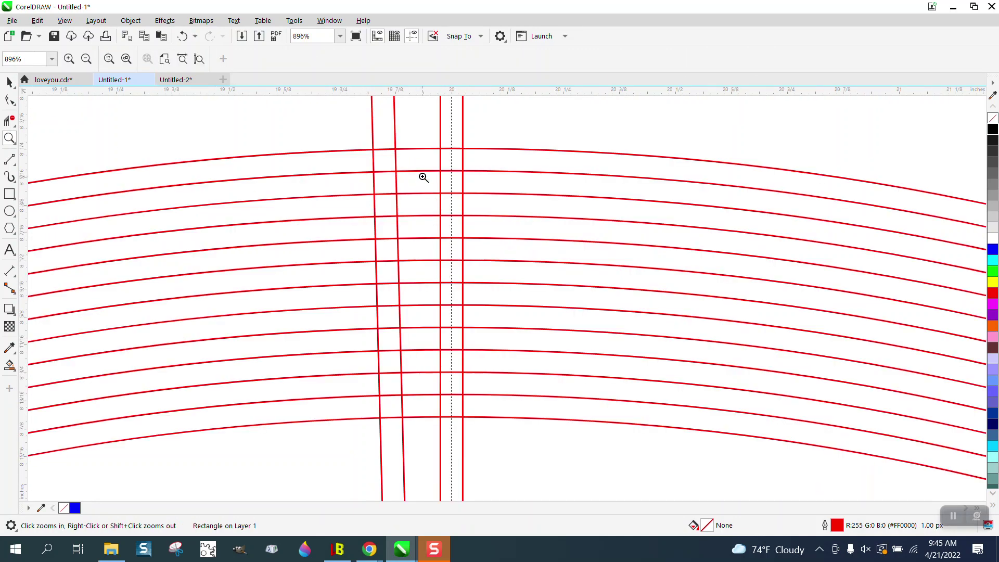
pyautogui.click(10, 364)
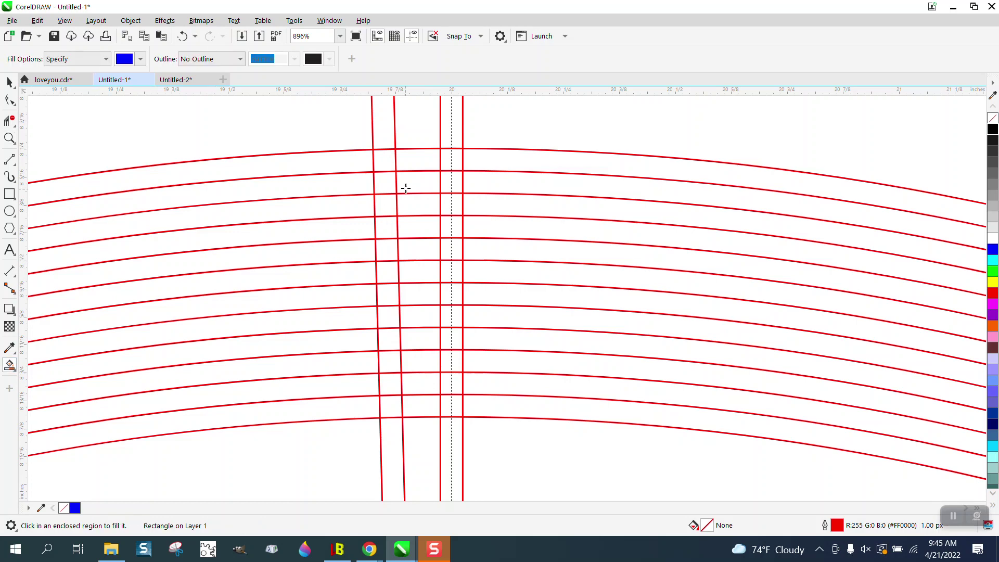
pyautogui.click(420, 162)
pyautogui.click(418, 205)
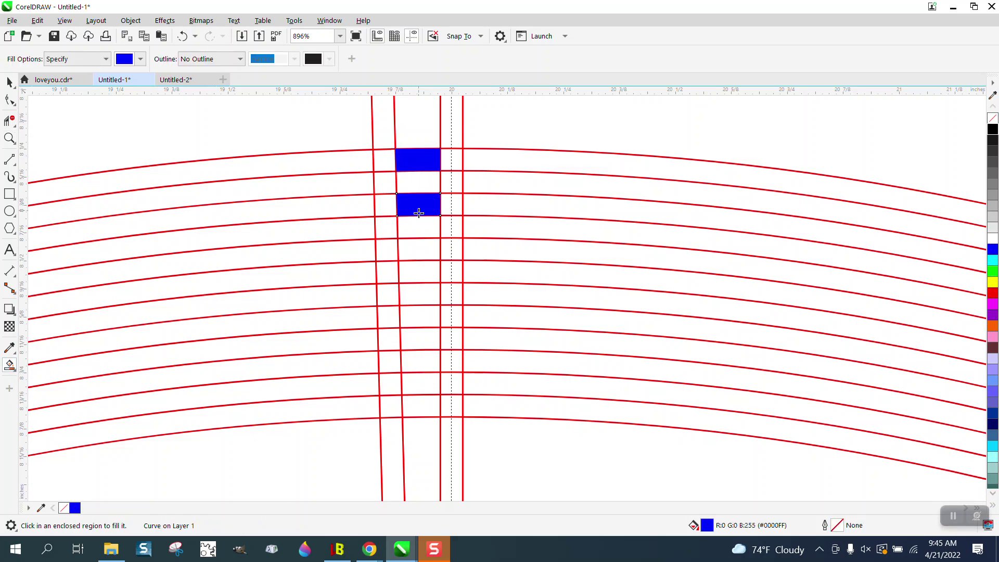
pyautogui.click(419, 247)
pyautogui.click(424, 293)
pyautogui.click(427, 336)
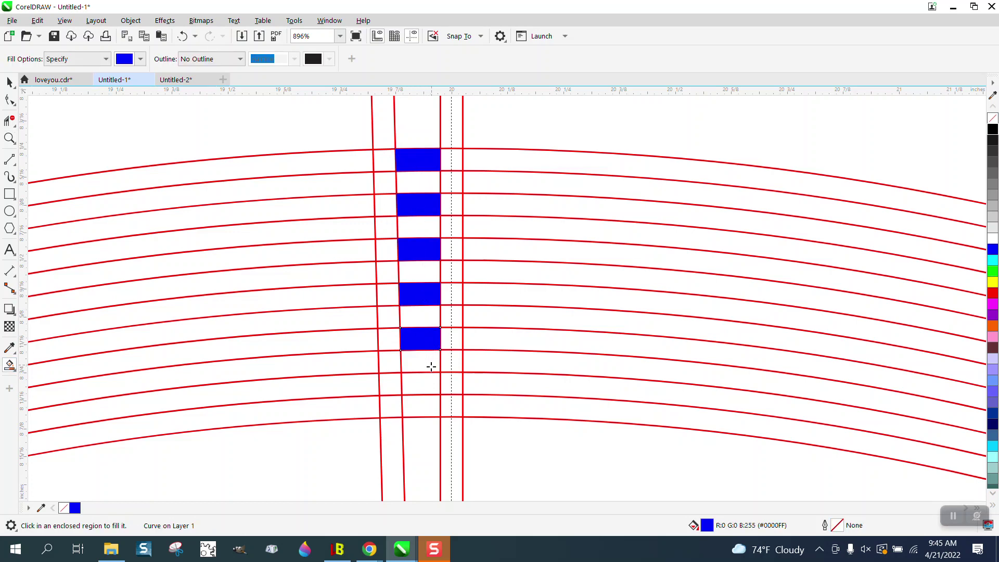
pyautogui.click(425, 376)
# Marquee-select all six blue fills
pyautogui.click(9, 82)
pyautogui.scroll(-2, 237, 112)
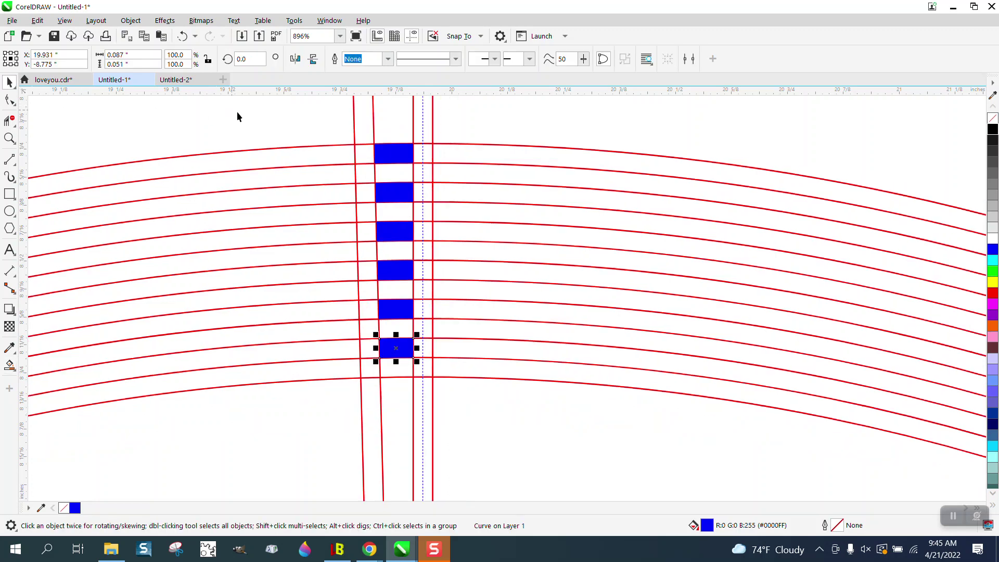
pyautogui.moveTo(294, 115); pyautogui.dragTo(446, 327)
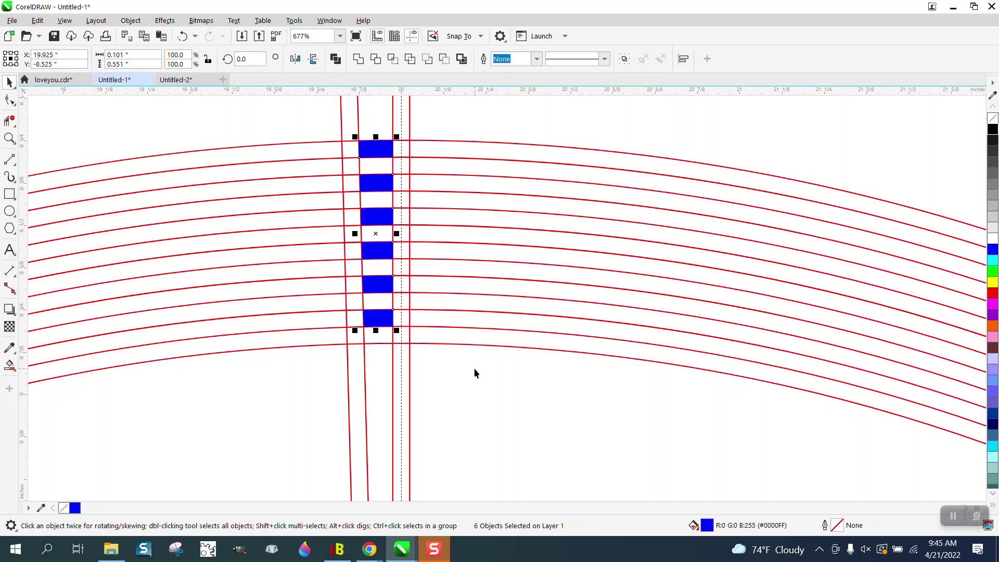
# Group the six blue fills with Ctrl+G
pyautogui.hotkey('ctrl', 'g')
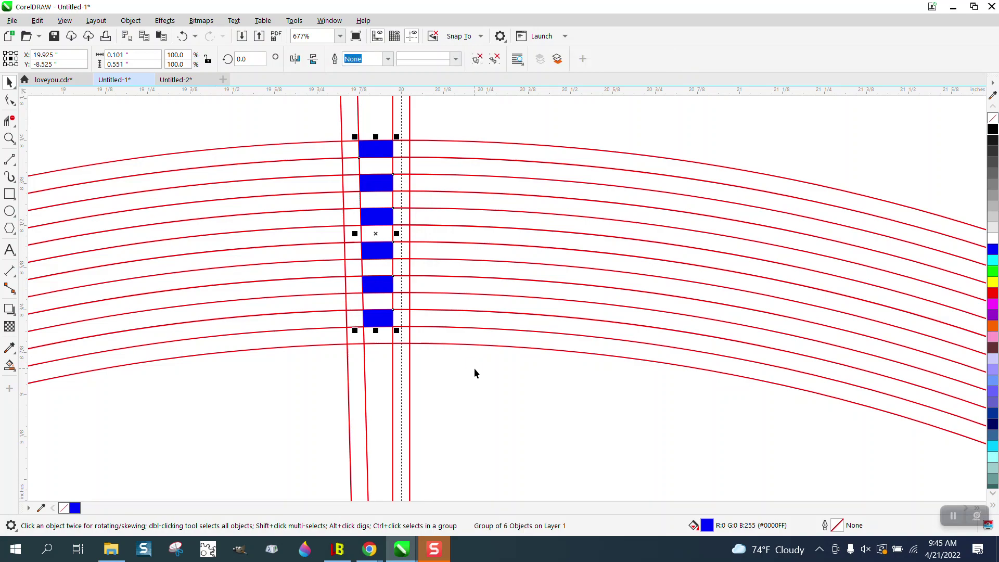
pyautogui.scroll(-3, 394, 252)
pyautogui.scroll(-5, 394, 251)
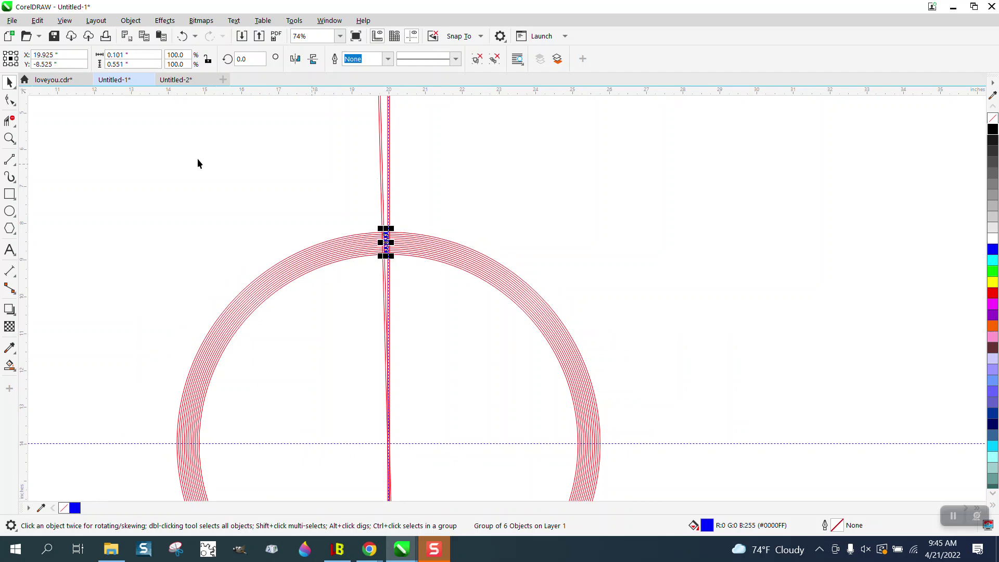
pyautogui.click(119, 131)
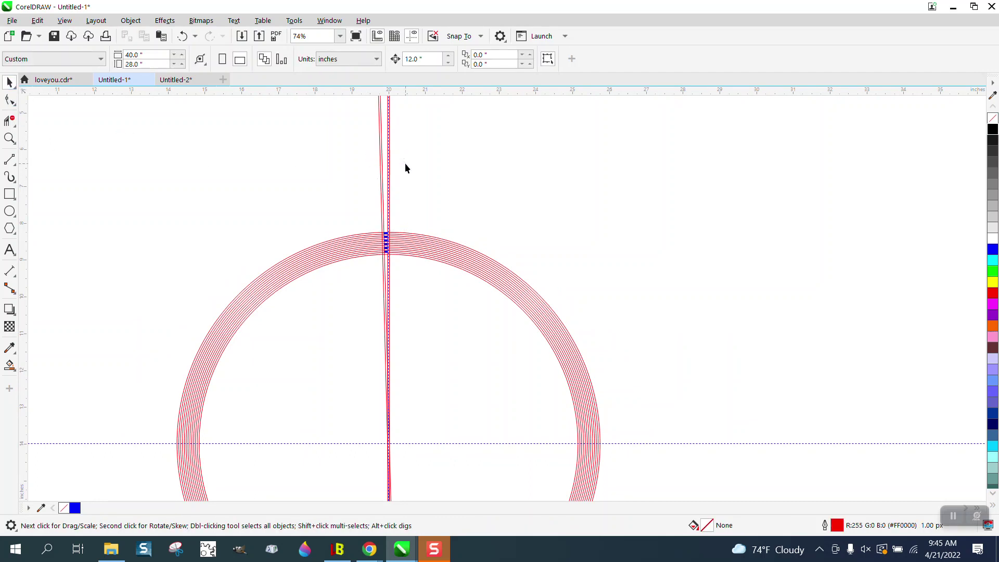
# Delete the slanted red line and the vertical red line along the guide
pyautogui.click(380, 163)
pyautogui.press('Delete')
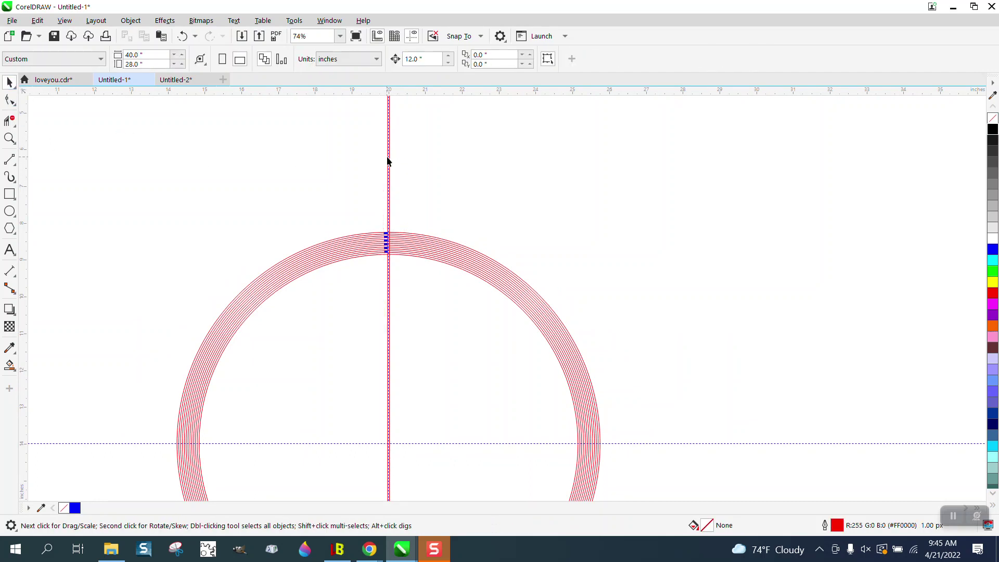
pyautogui.click(387, 161)
pyautogui.press('Delete')
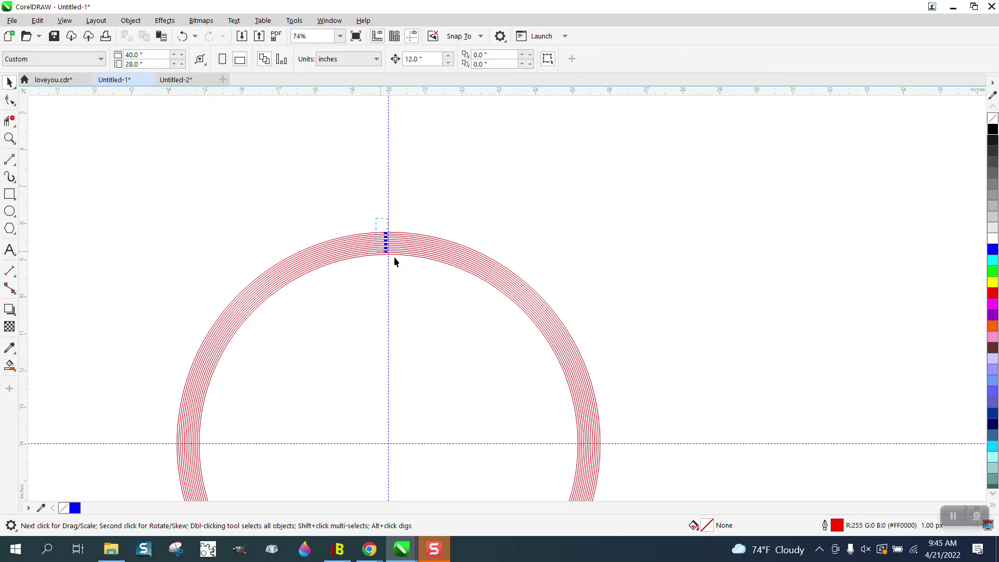
# Drag the block group's rotation centre down to the circle's centre
pyautogui.click(392, 254)
pyautogui.click(394, 251)
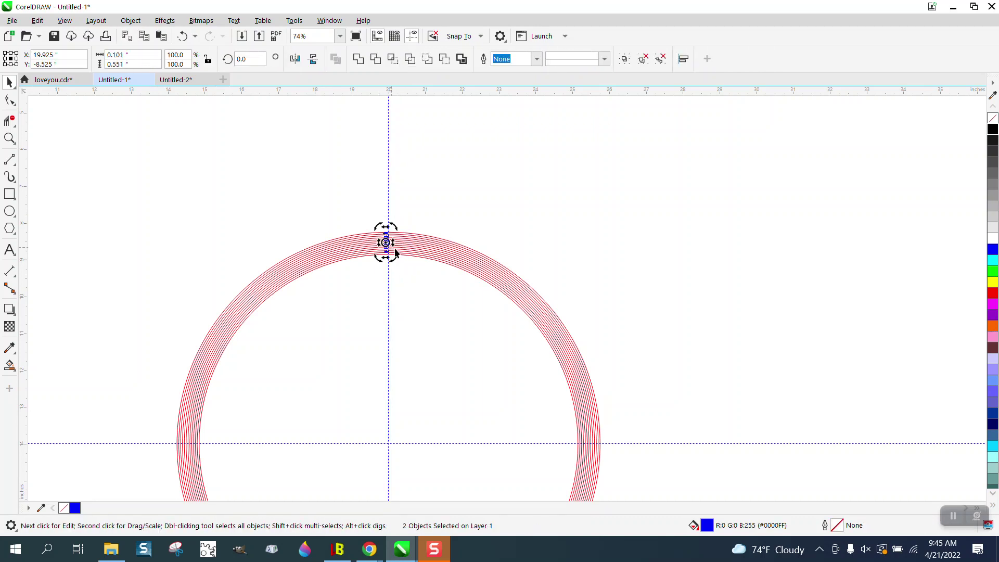
pyautogui.moveTo(385, 243); pyautogui.dragTo(389, 441)
pyautogui.click(428, 221)
pyautogui.click(385, 243)
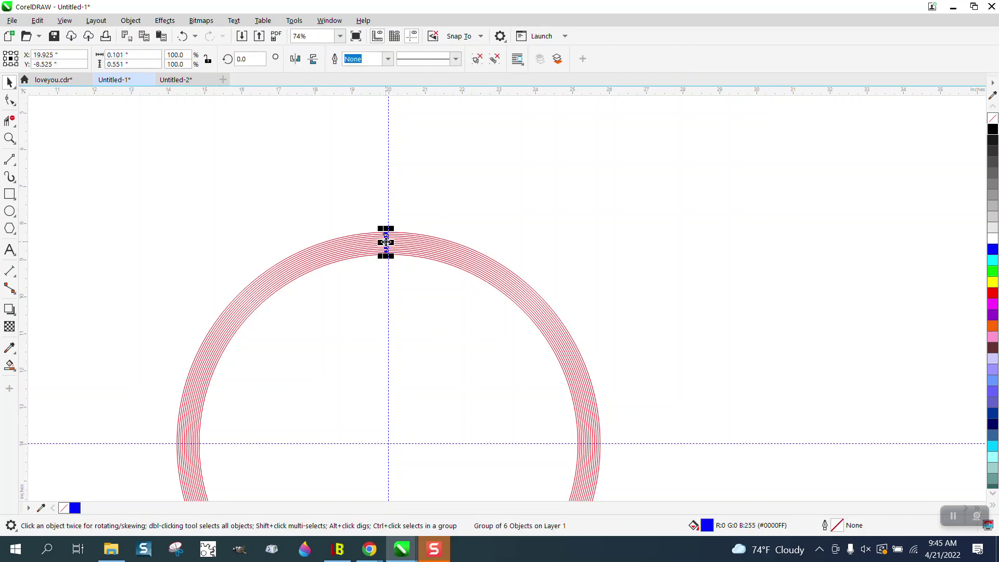
pyautogui.click(386, 242)
pyautogui.moveTo(385, 242); pyautogui.dragTo(389, 441)
pyautogui.click(427, 233)
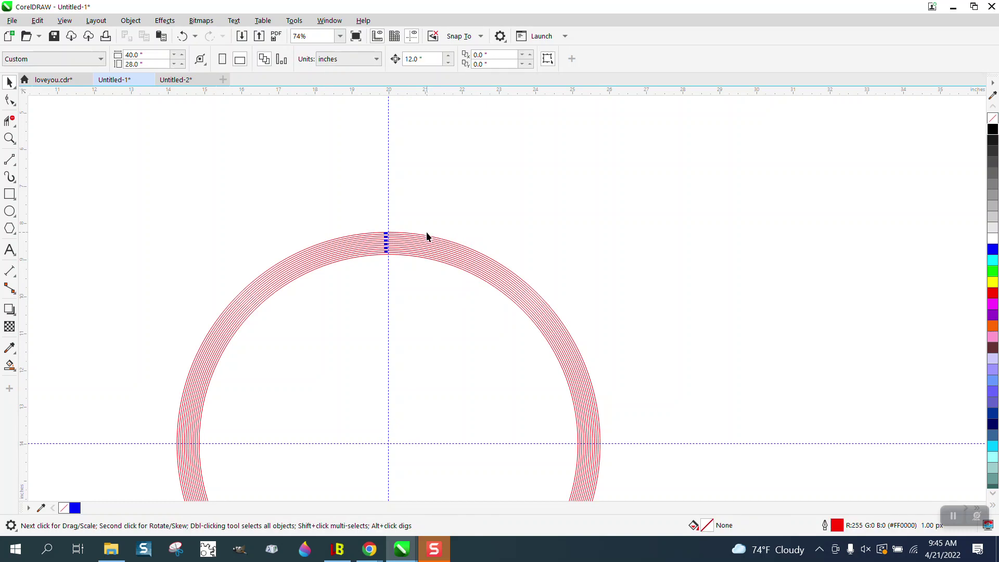
# Undo an accidental move of the small block group off the ring
pyautogui.moveTo(397, 273); pyautogui.dragTo(398, 273)
pyautogui.click(385, 243)
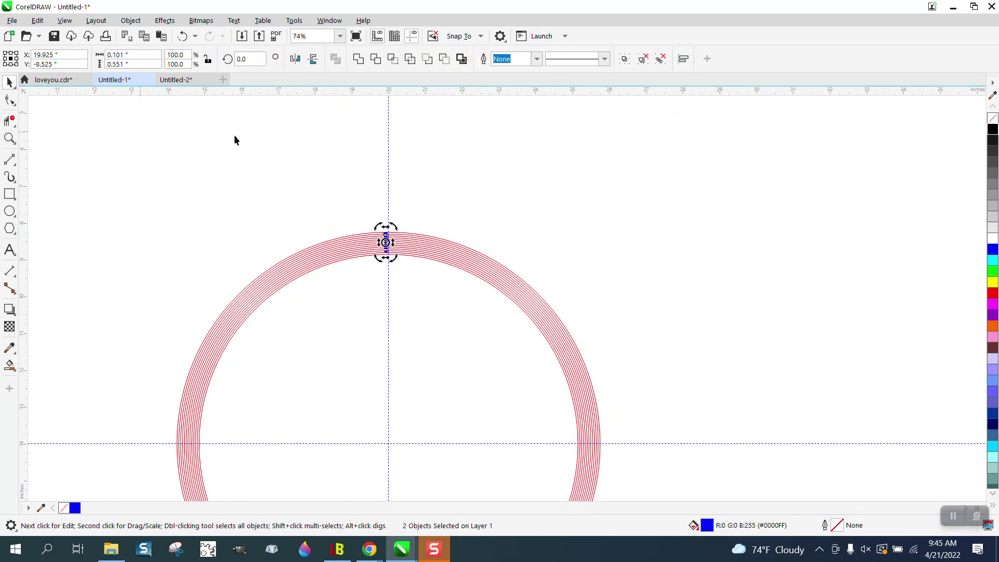
pyautogui.click(373, 227)
pyautogui.moveTo(385, 241); pyautogui.dragTo(388, 185)
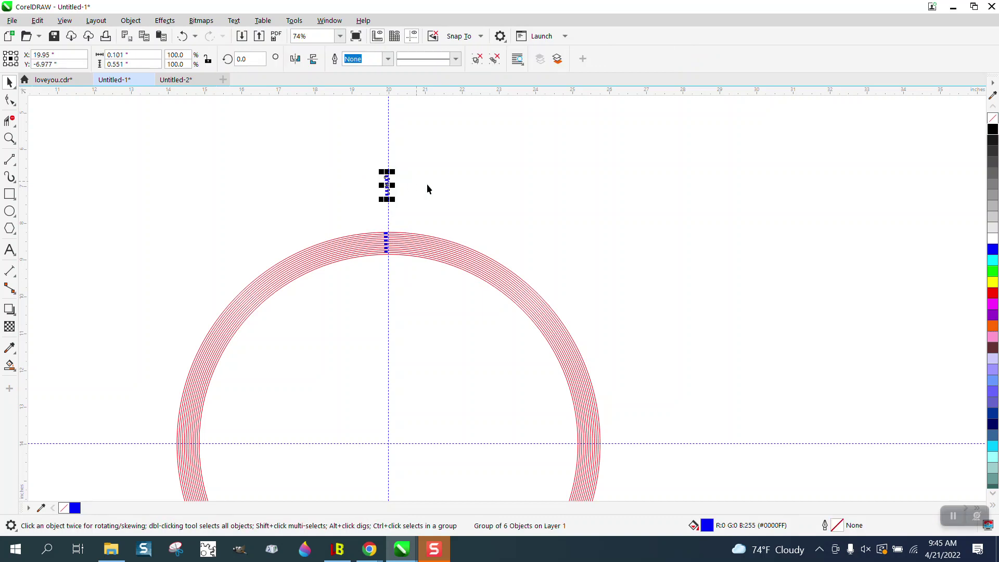
pyautogui.hotkey('ctrl', 'z')
pyautogui.click(382, 210)
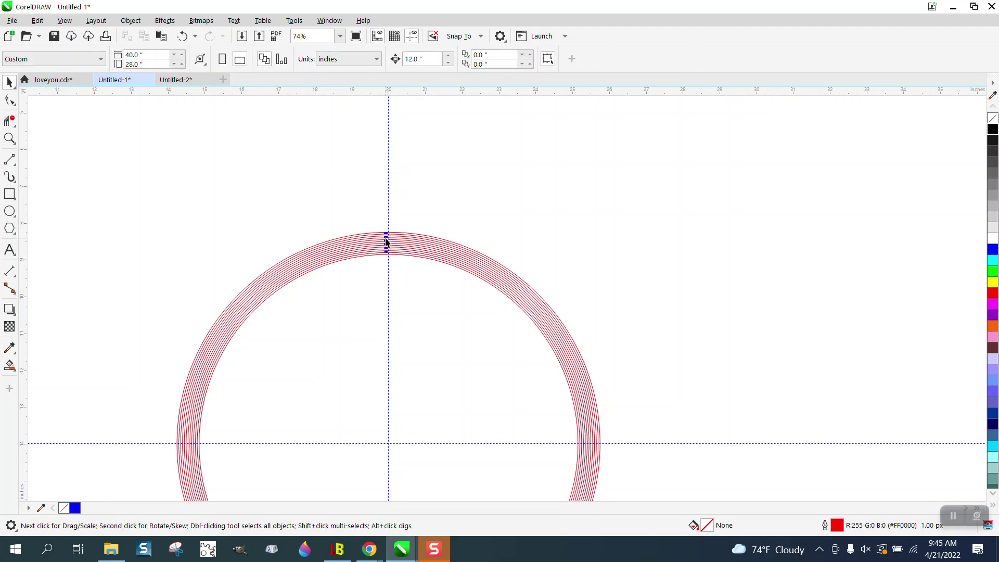
# Re-place the group's pivot on the circle centre and reselect it in rotate mode
pyautogui.click(410, 267)
pyautogui.click(182, 36)
pyautogui.click(385, 242)
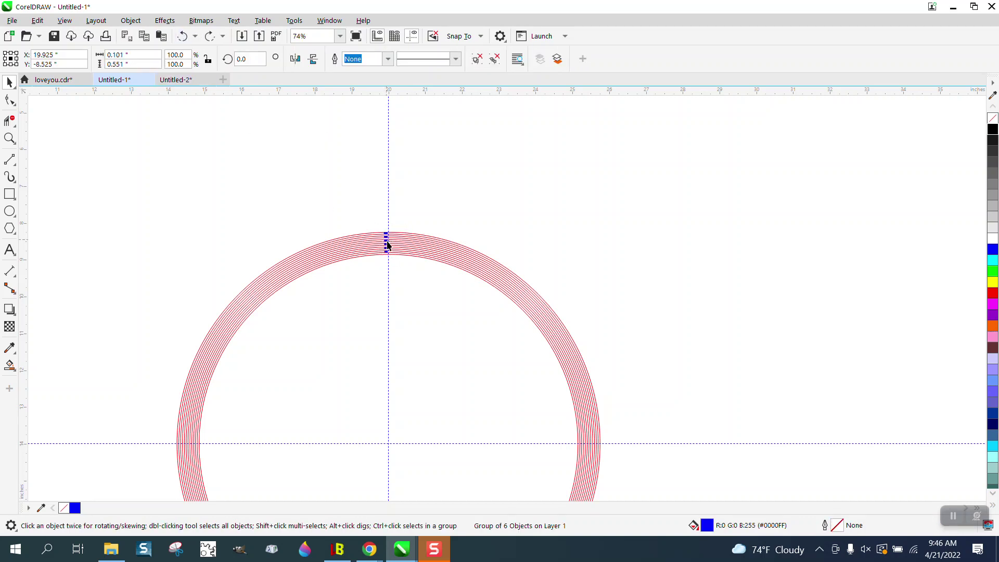
pyautogui.moveTo(385, 242); pyautogui.dragTo(388, 441)
pyautogui.click(466, 225)
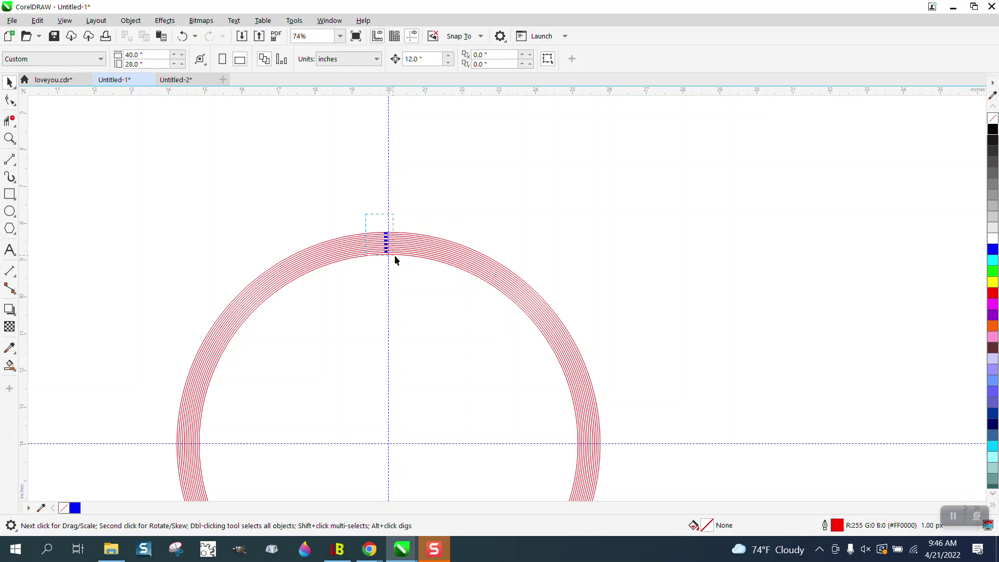
pyautogui.moveTo(394, 255); pyautogui.dragTo(393, 255)
pyautogui.click(385, 243)
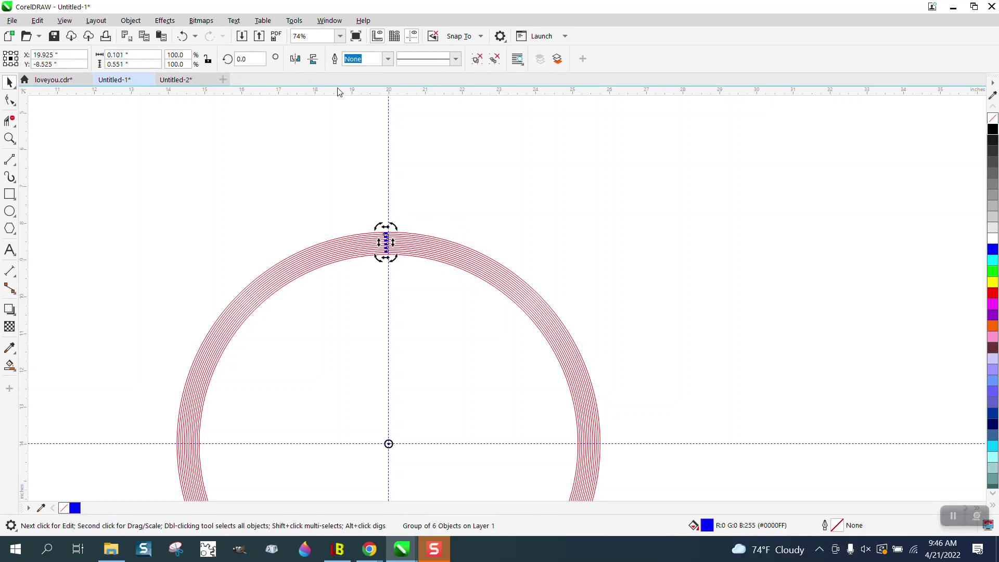
# Open the Transform docker, apply 44 rotated copies at 1.5°, then undo after inspecting
pyautogui.click(329, 20)
pyautogui.moveTo(362, 183)
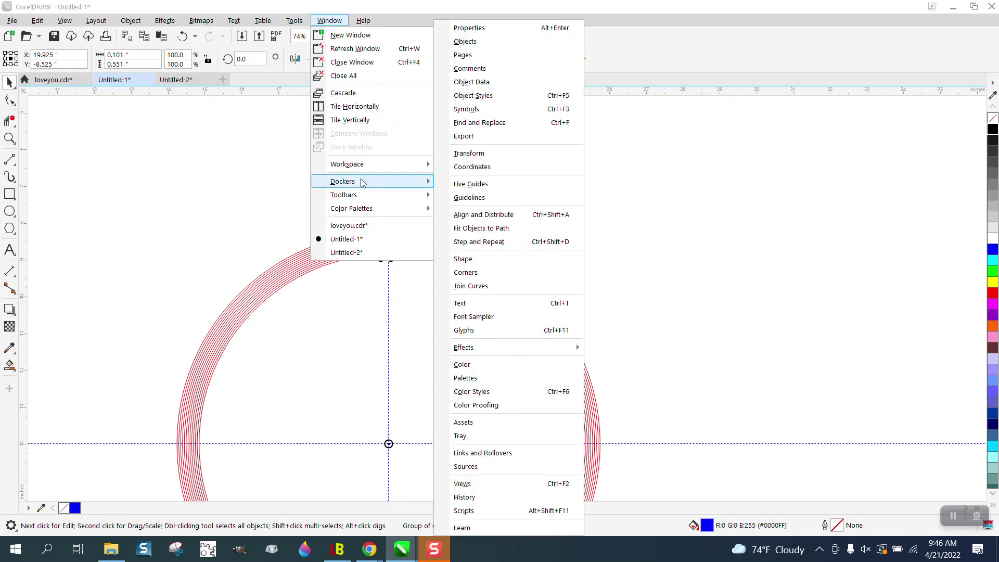
pyautogui.click(463, 156)
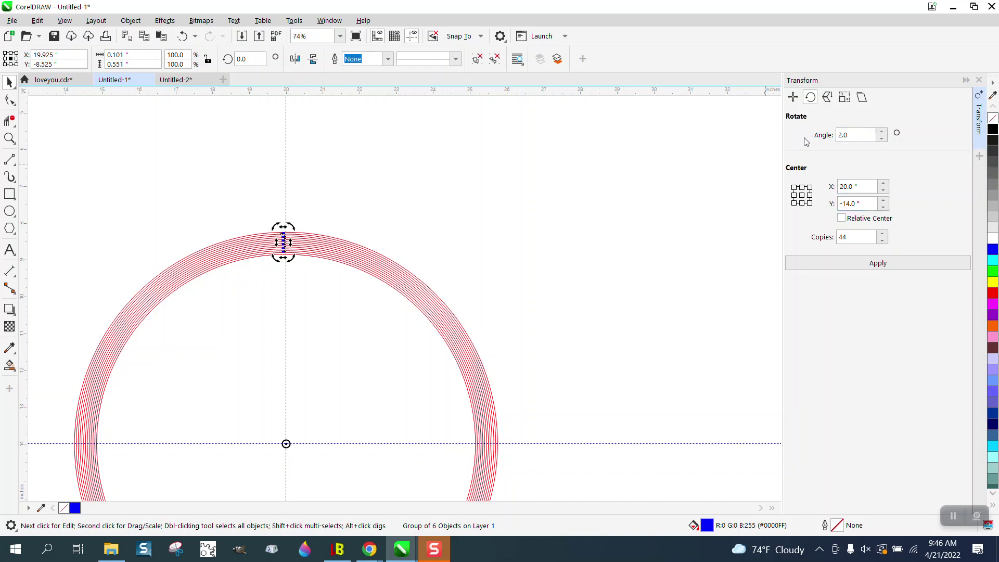
pyautogui.click(889, 266)
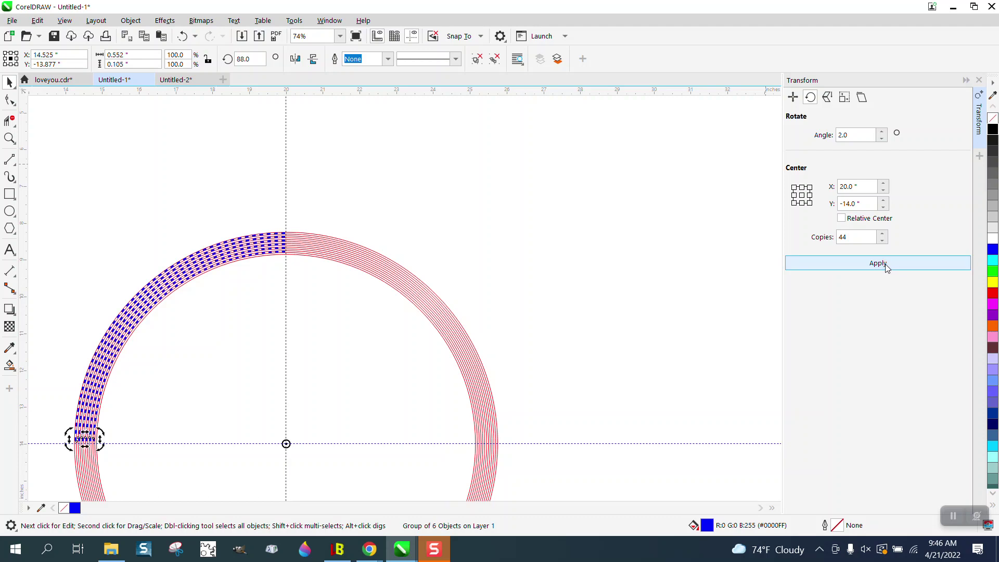
pyautogui.click(10, 138)
pyautogui.moveTo(247, 204); pyautogui.dragTo(350, 281)
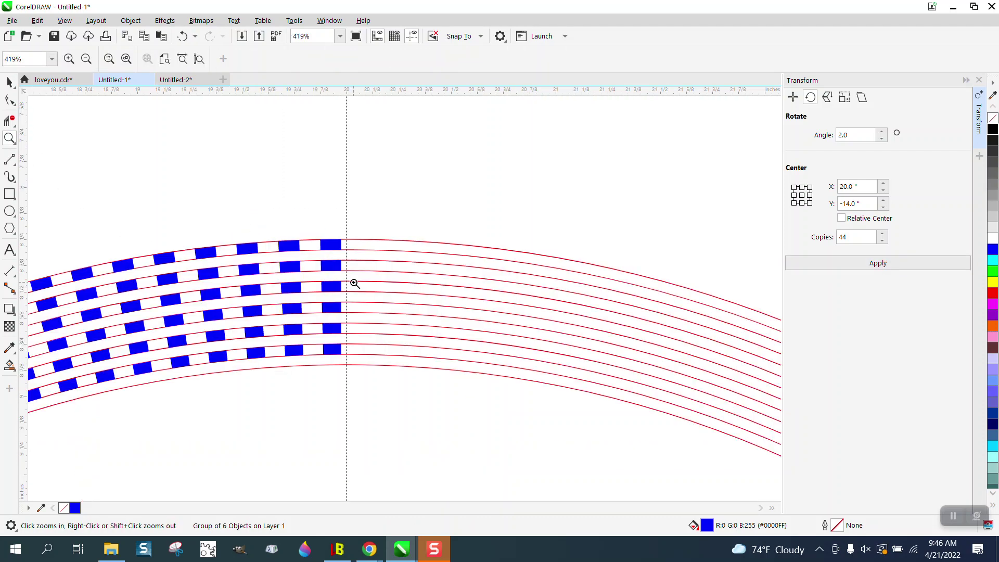
pyautogui.click(182, 36)
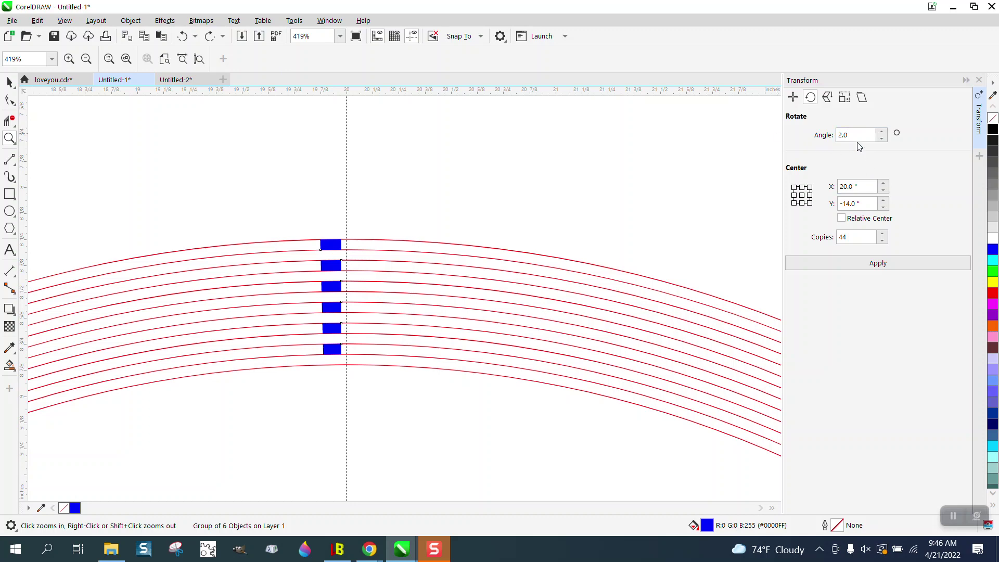
# Change the rotation angle to 1 and apply the copies again
pyautogui.doubleClick(836, 136)
pyautogui.write('1.5')
pyautogui.click(885, 264)
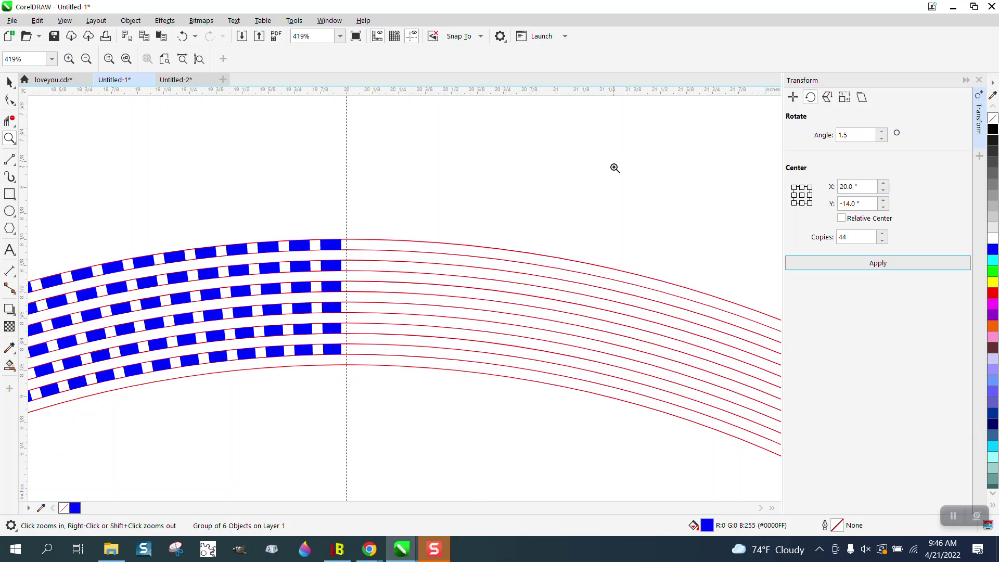
pyautogui.scroll(-5, 518, 152)
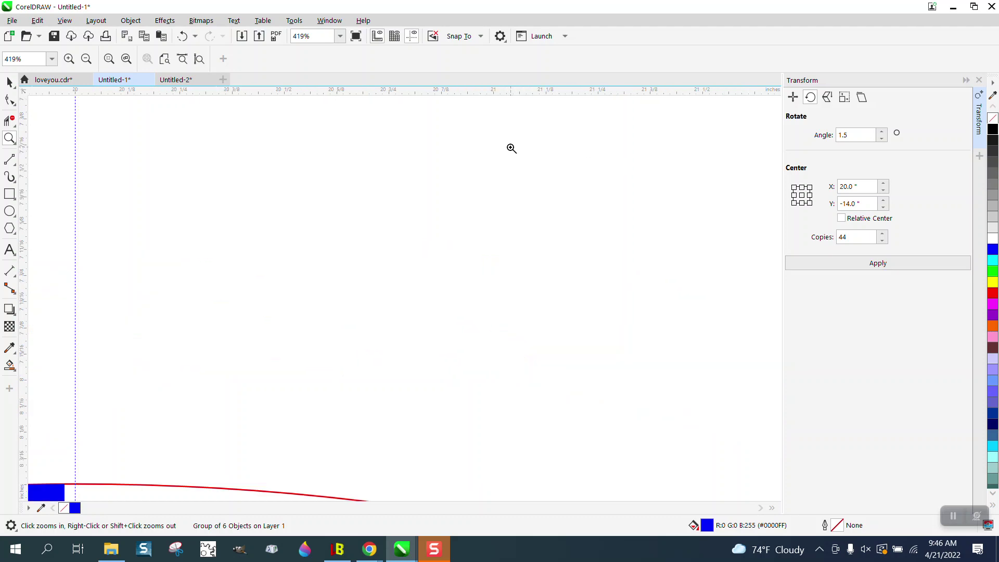
pyautogui.scroll(-2, 510, 147)
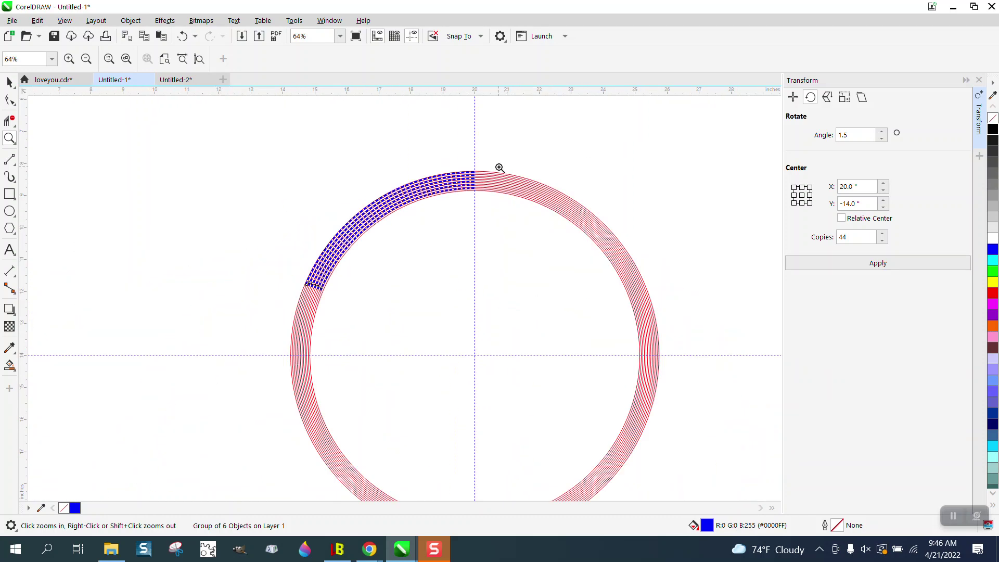
# Undo the copies and reapply 44 copies with a 2.0° angle
pyautogui.click(180, 42)
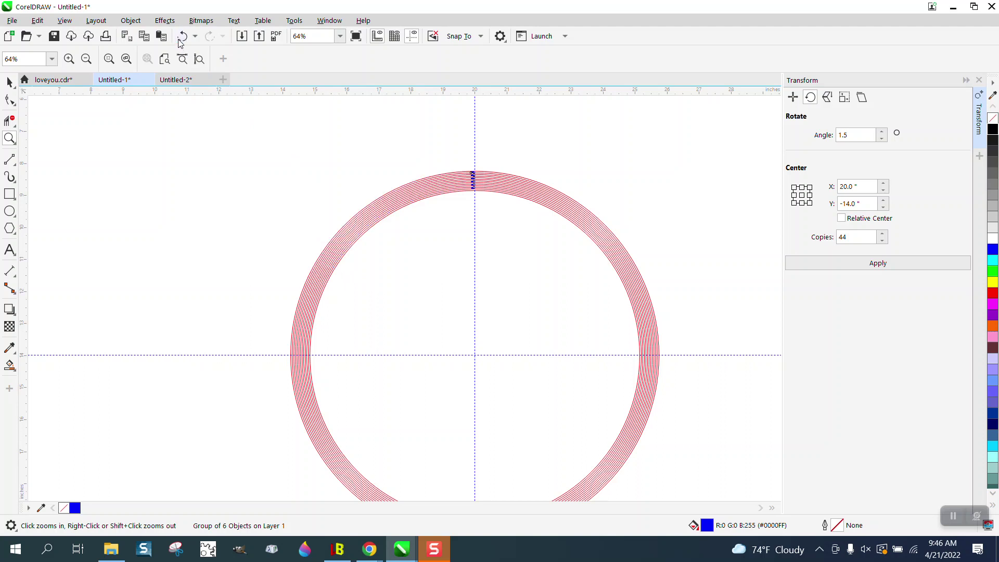
pyautogui.click(879, 134)
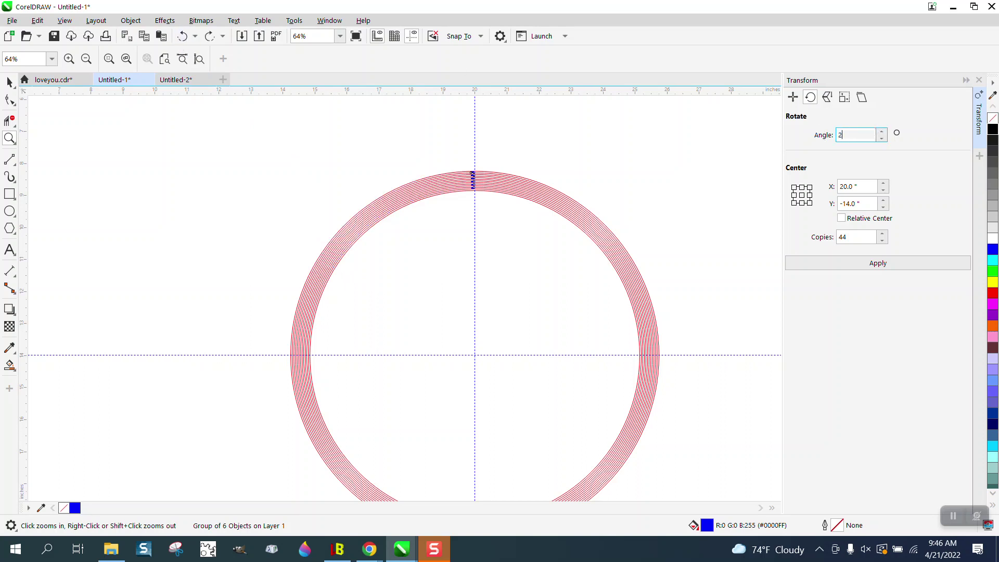
pyautogui.click(878, 263)
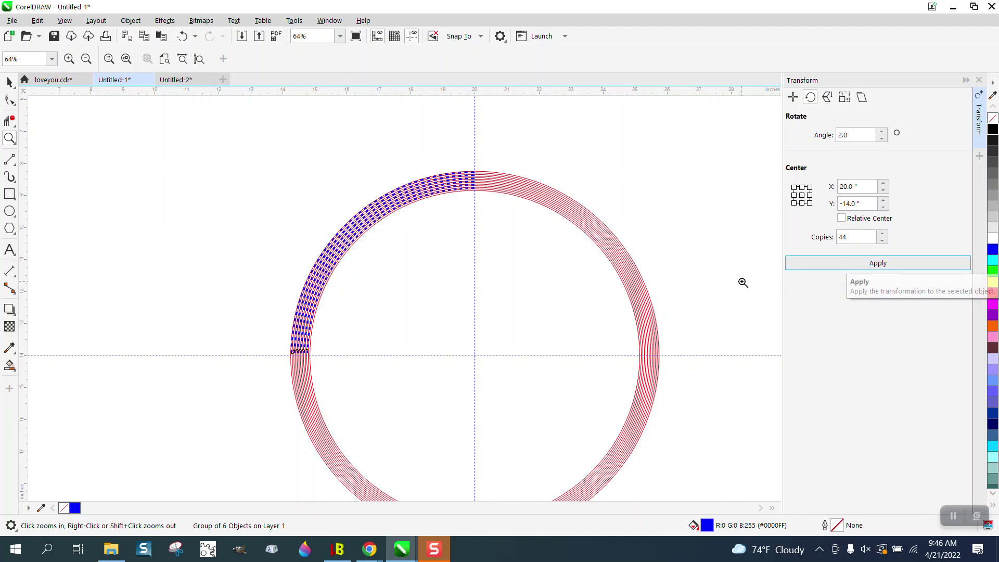
# Zoom in on the arc and the top of the ring to check the blocks
pyautogui.click(10, 138)
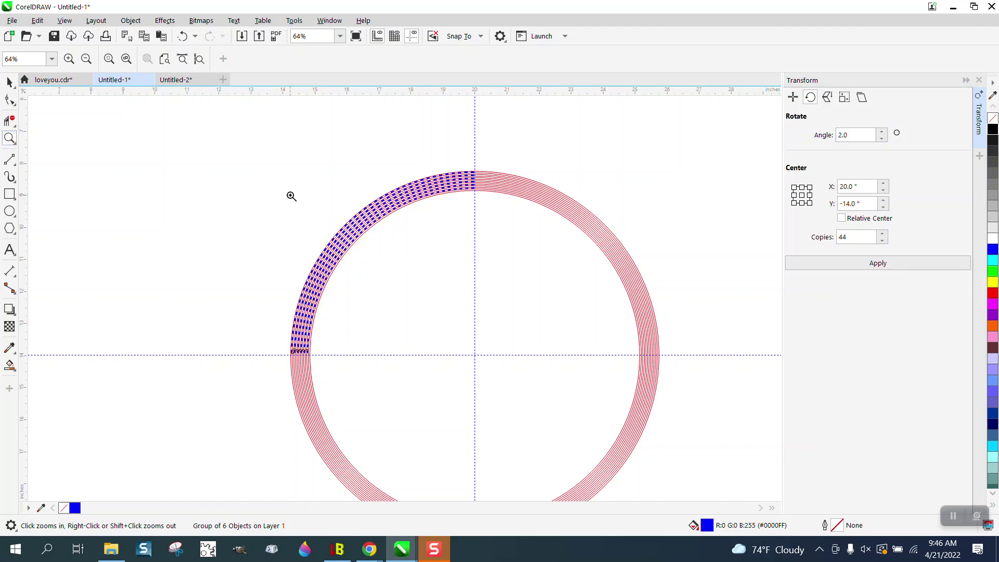
pyautogui.moveTo(260, 264); pyautogui.dragTo(374, 370)
pyautogui.scroll(-5, 232, 292)
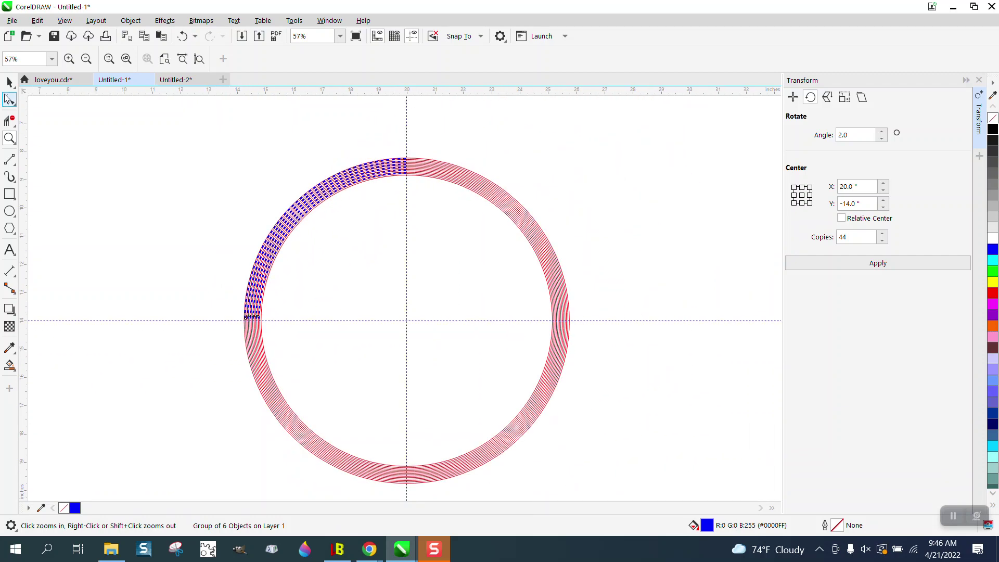
pyautogui.click(9, 83)
pyautogui.click(9, 138)
pyautogui.moveTo(388, 148); pyautogui.dragTo(450, 199)
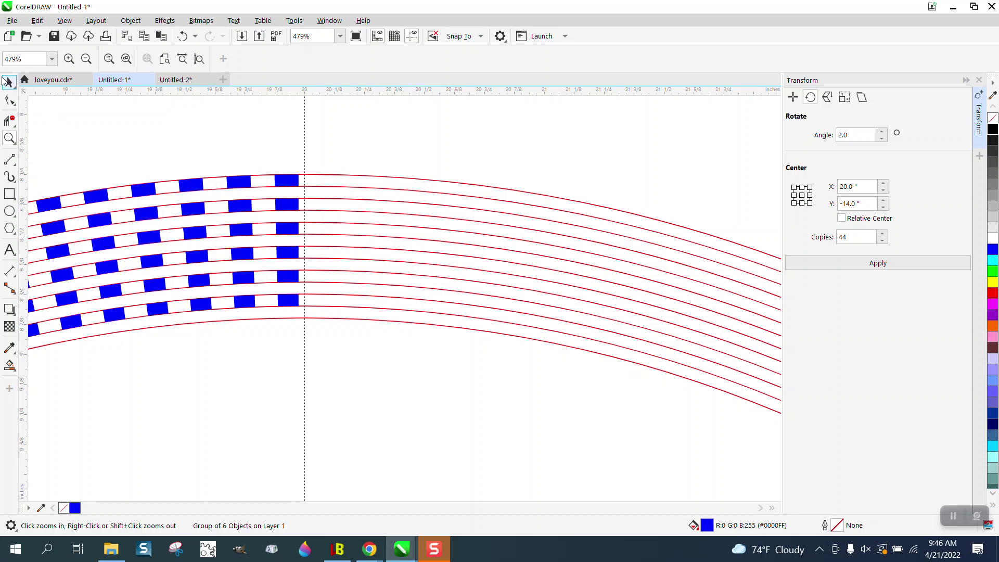
pyautogui.click(151, 100)
pyautogui.scroll(-2, 310, 179)
pyautogui.scroll(-2, 355, 184)
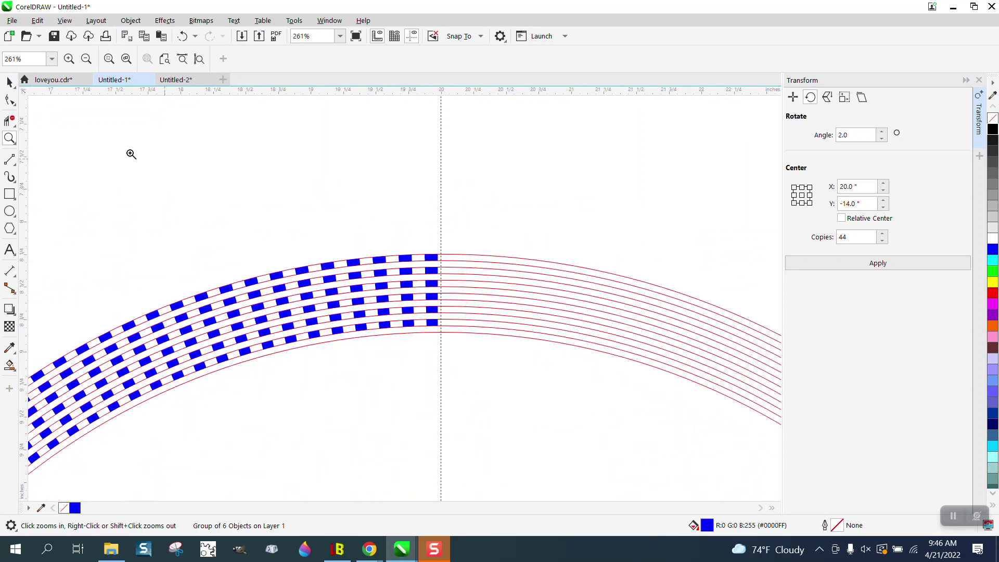
# Select the original top block group and apply 44 copies at -2° down the right
pyautogui.click(9, 82)
pyautogui.click(214, 156)
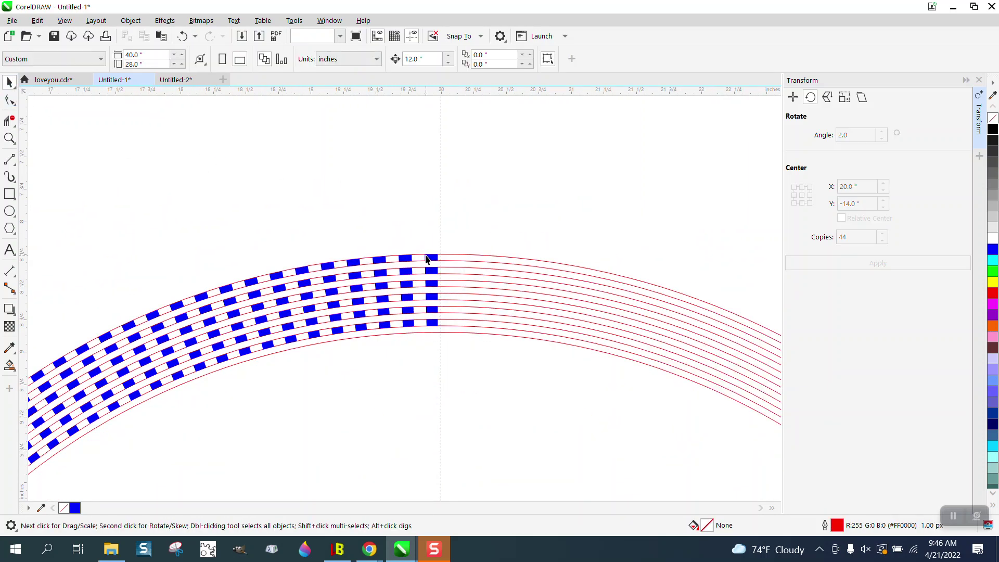
pyautogui.click(427, 259)
pyautogui.click(432, 281)
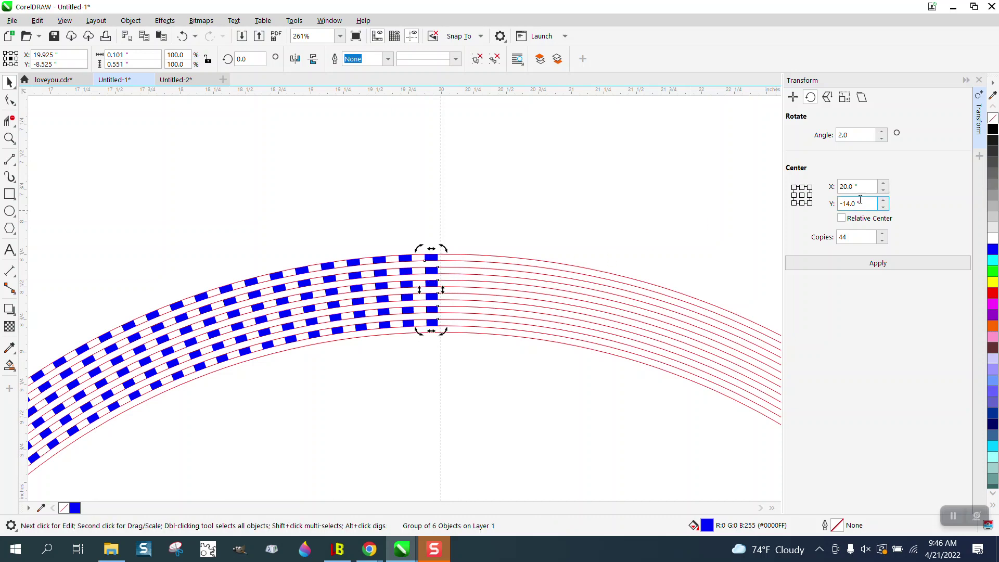
pyautogui.doubleClick(857, 136)
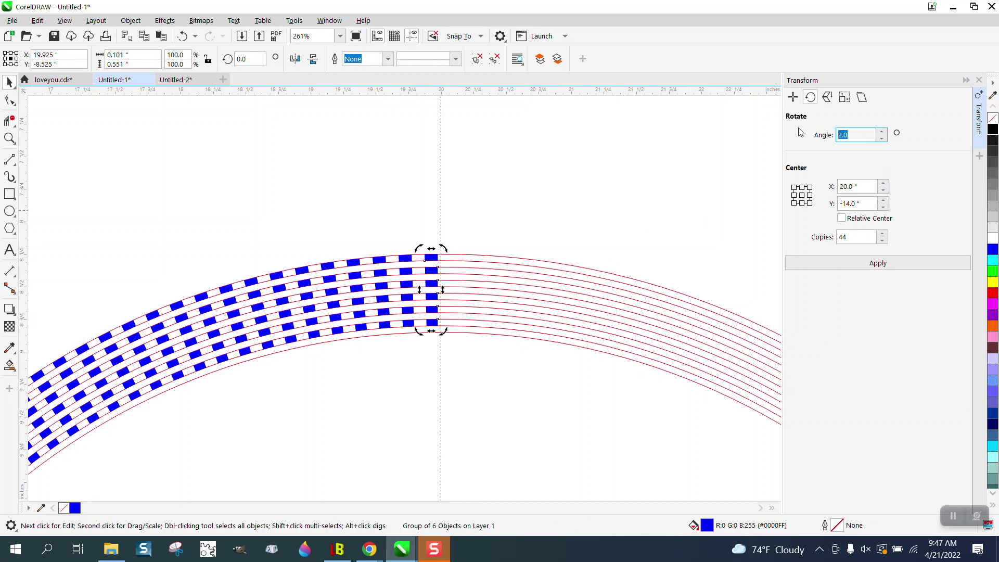
pyautogui.write('-2')
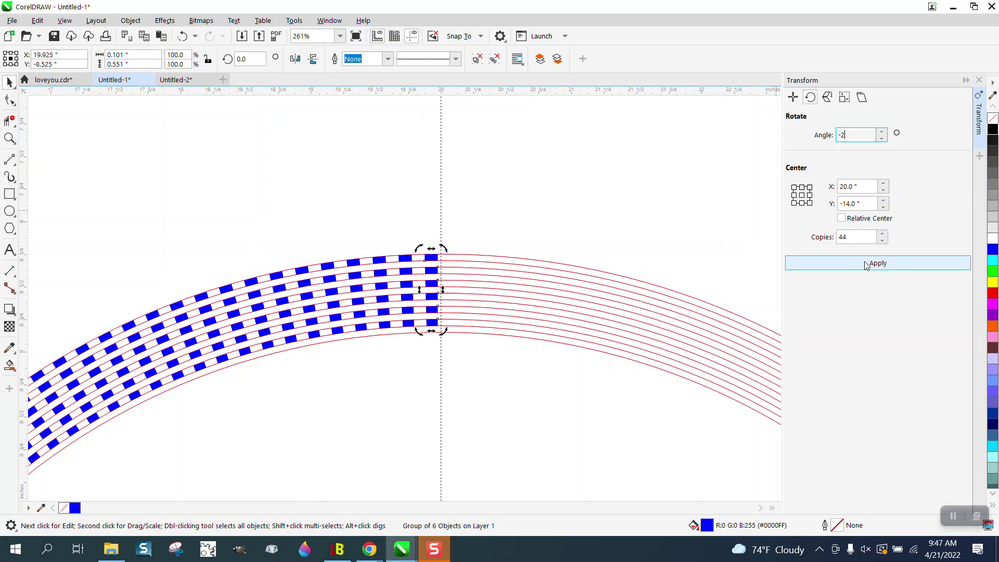
pyautogui.click(878, 263)
pyautogui.click(436, 144)
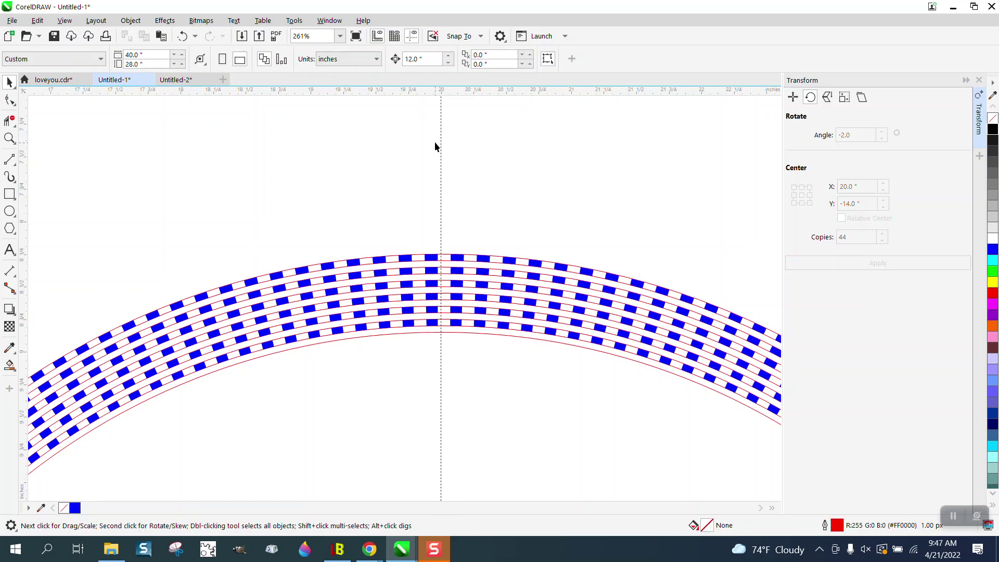
pyautogui.scroll(-5, 424, 136)
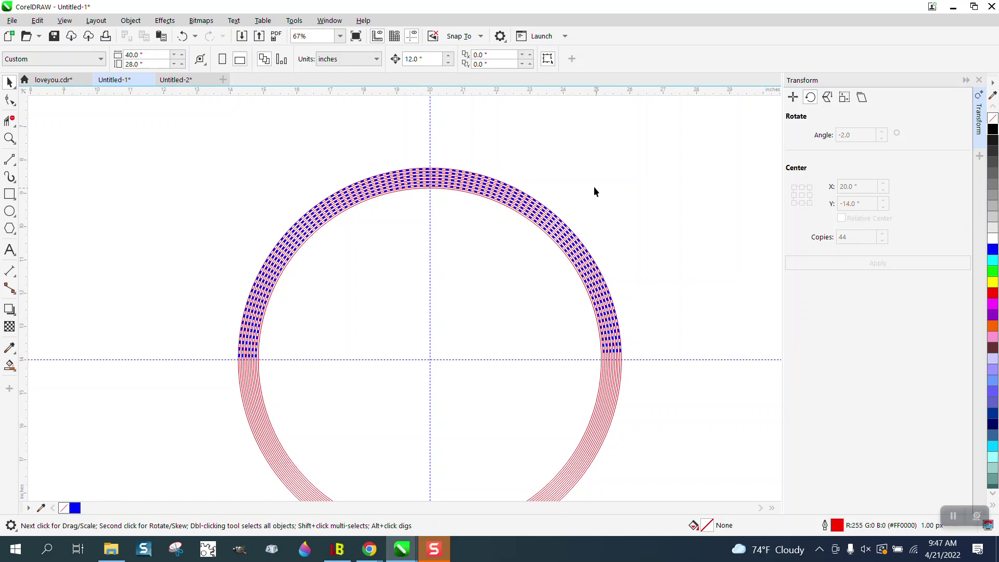
# Undo the right-side copies and reapply them with Copies set to 45
pyautogui.click(182, 36)
pyautogui.click(883, 234)
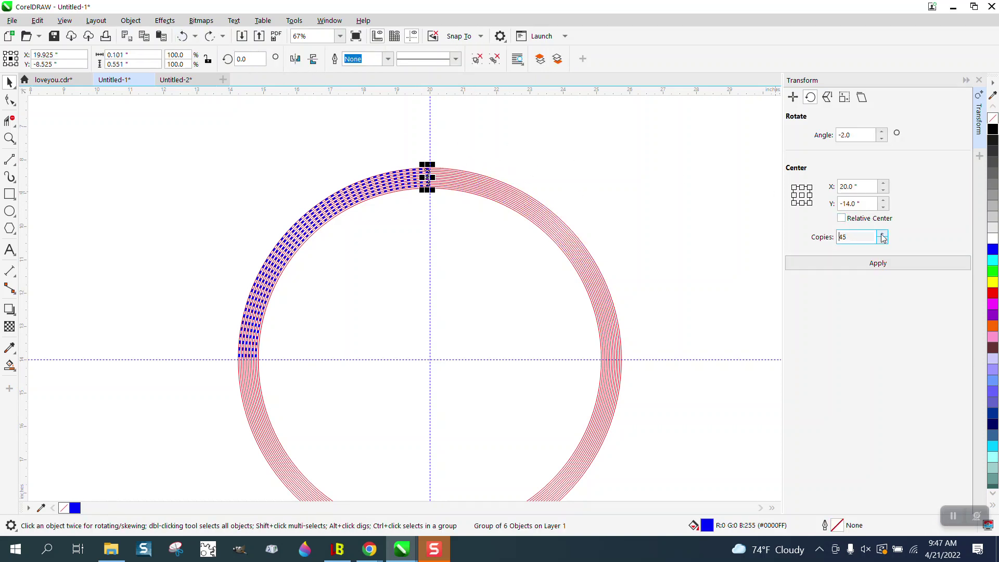
pyautogui.click(879, 265)
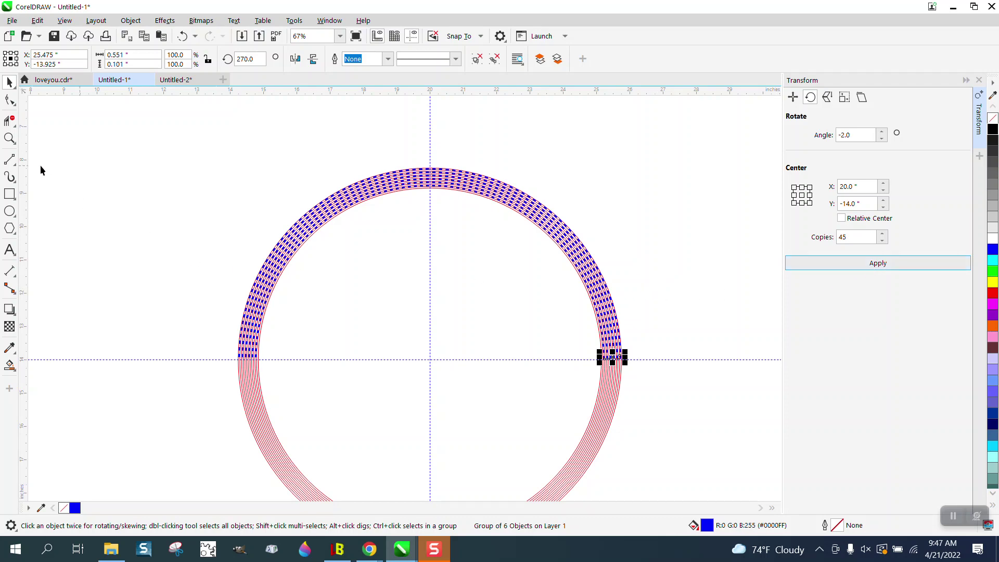
# Zoom around the circle's middle, left arc and top to inspect the coverage
pyautogui.click(9, 138)
pyautogui.moveTo(202, 322); pyautogui.dragTo(646, 394)
pyautogui.moveTo(60, 293); pyautogui.dragTo(168, 322)
pyautogui.scroll(-6, 118, 263)
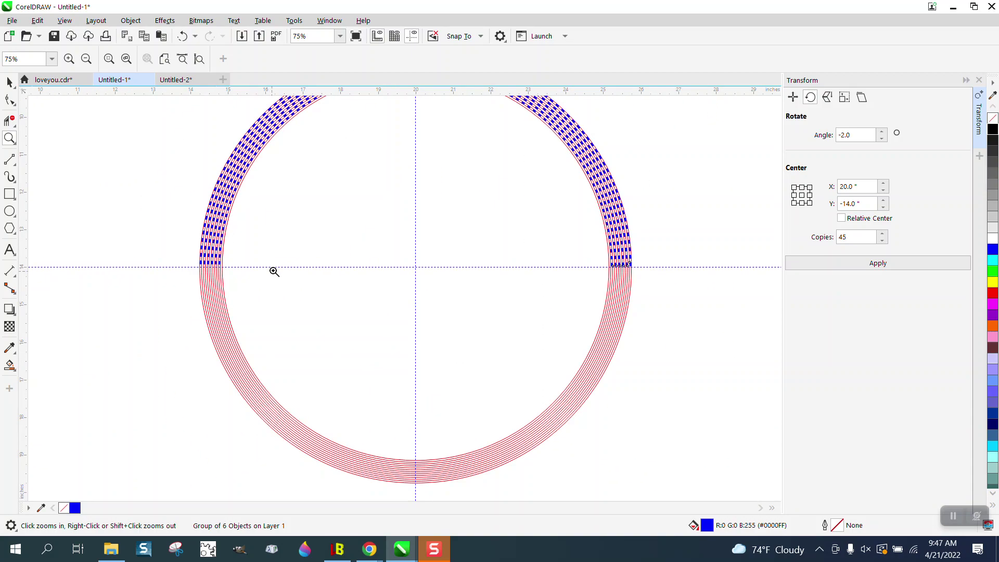
pyautogui.scroll(-2, 274, 271)
pyautogui.moveTo(312, 129); pyautogui.dragTo(403, 148)
pyautogui.scroll(-3, 413, 160)
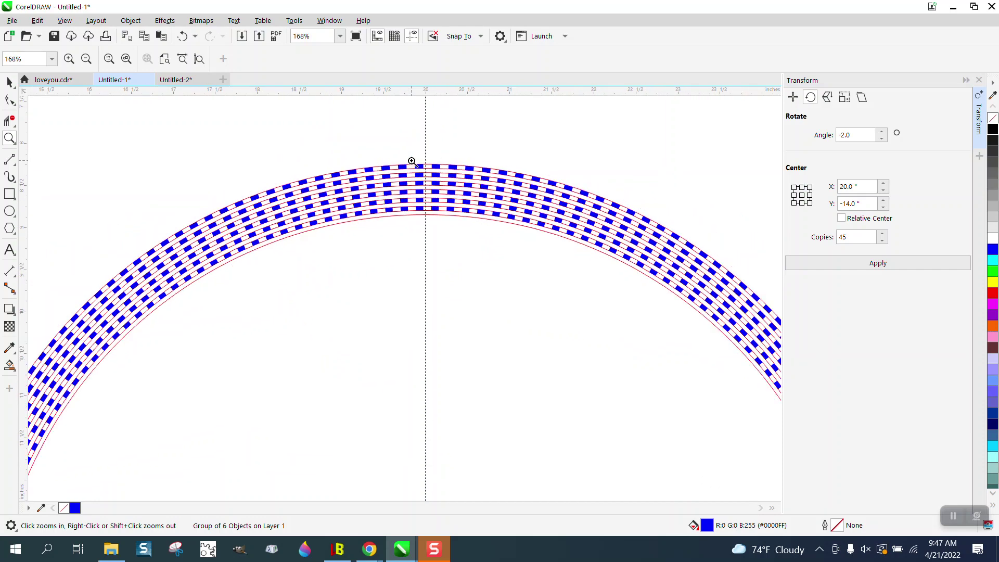
pyautogui.scroll(-2, 412, 161)
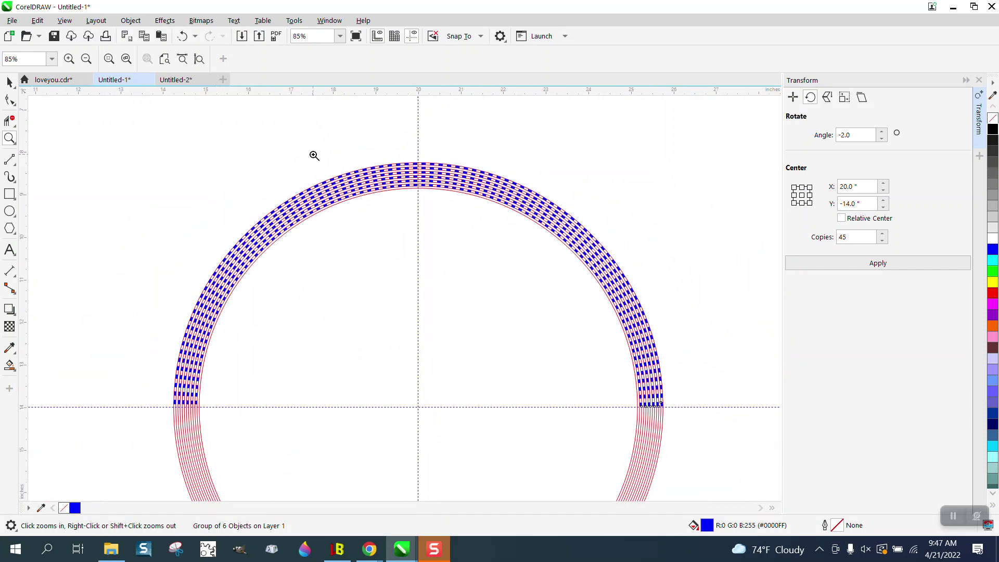
pyautogui.scroll(-1, 125, 108)
# Select all rings and block groups and set their outline to No Color
pyautogui.click(8, 84)
pyautogui.moveTo(86, 108); pyautogui.dragTo(564, 457)
pyautogui.scroll(-1, 478, 320)
pyautogui.moveTo(308, 237); pyautogui.dragTo(598, 486)
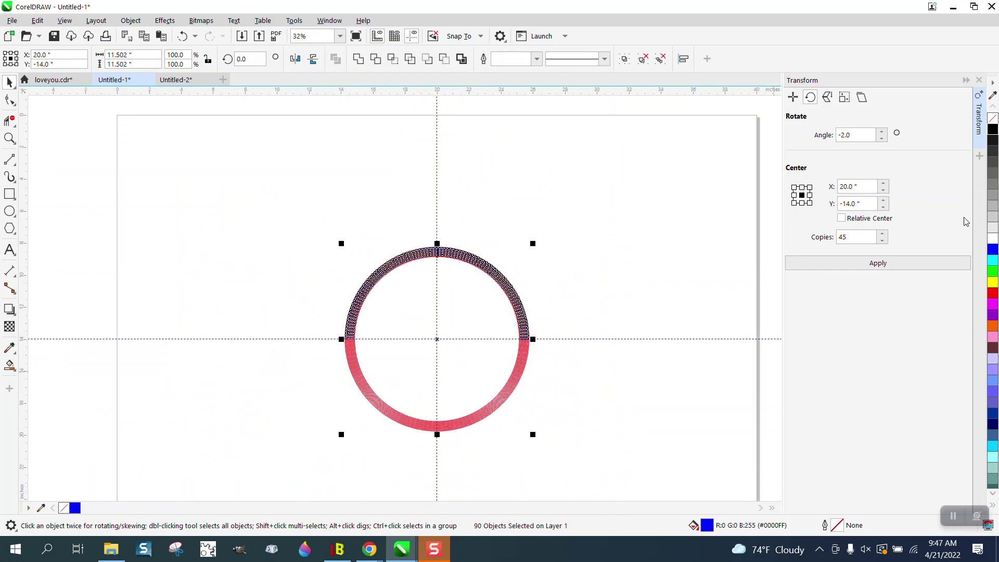
pyautogui.rightClick(992, 118)
# Zoom in to inspect the finished blue arc
pyautogui.click(15, 140)
pyautogui.moveTo(358, 213); pyautogui.dragTo(510, 259)
pyautogui.scroll(-5, 512, 259)
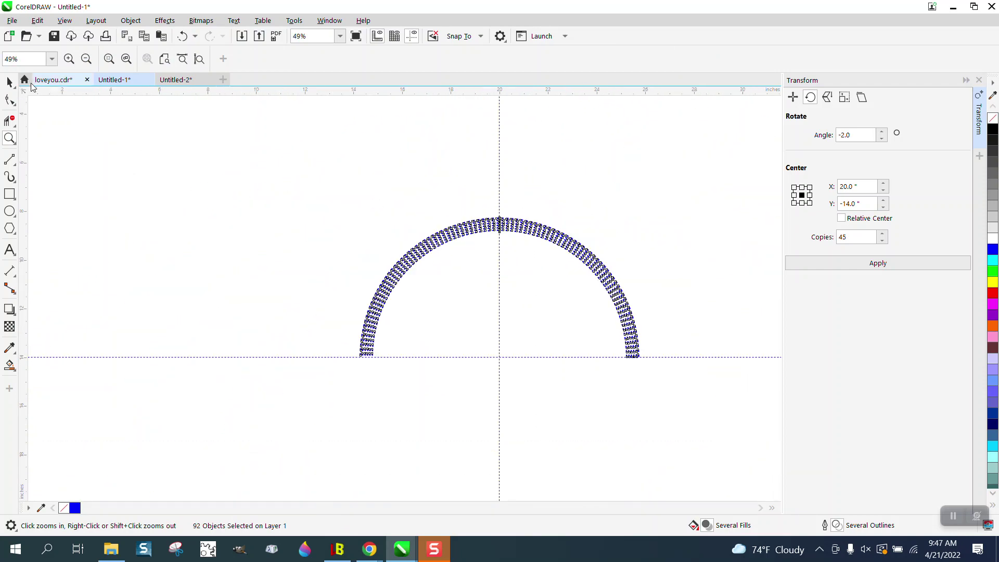
pyautogui.click(9, 82)
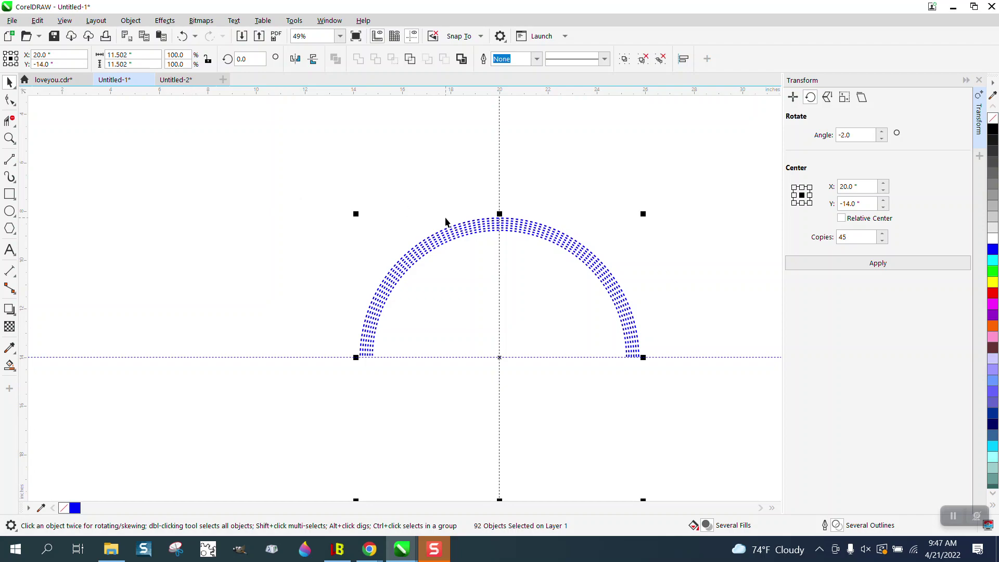